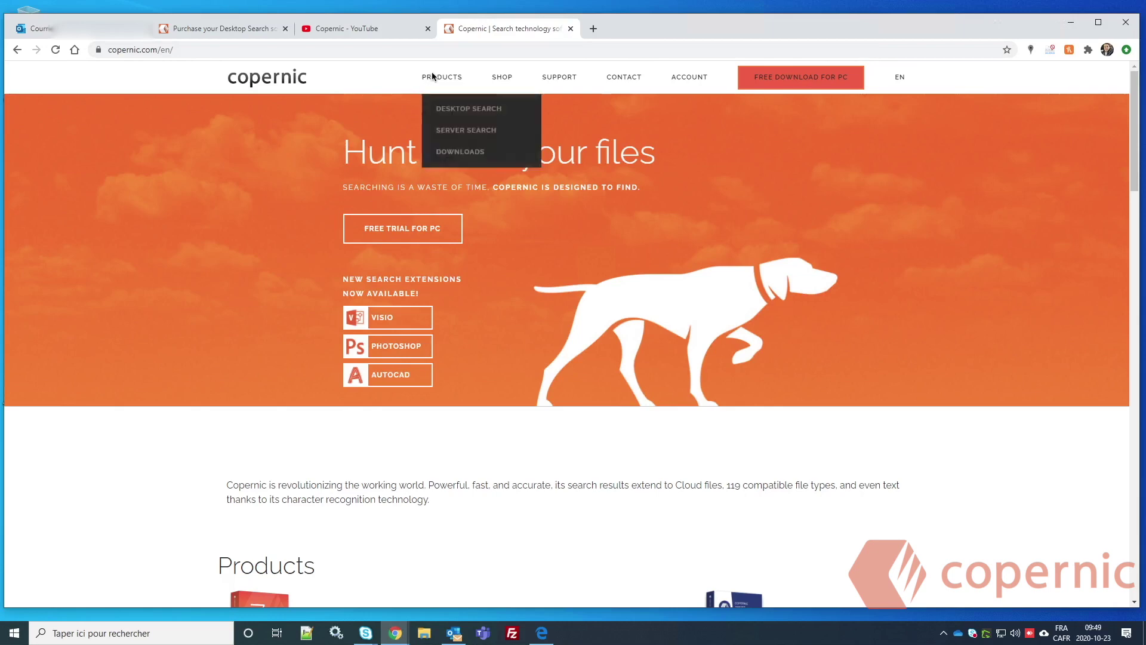
- Go to the Copernic Desktop Search product page for version 7.1.2 on copernic.com
{"action": "left_click", "coordinate": [457, 112]}
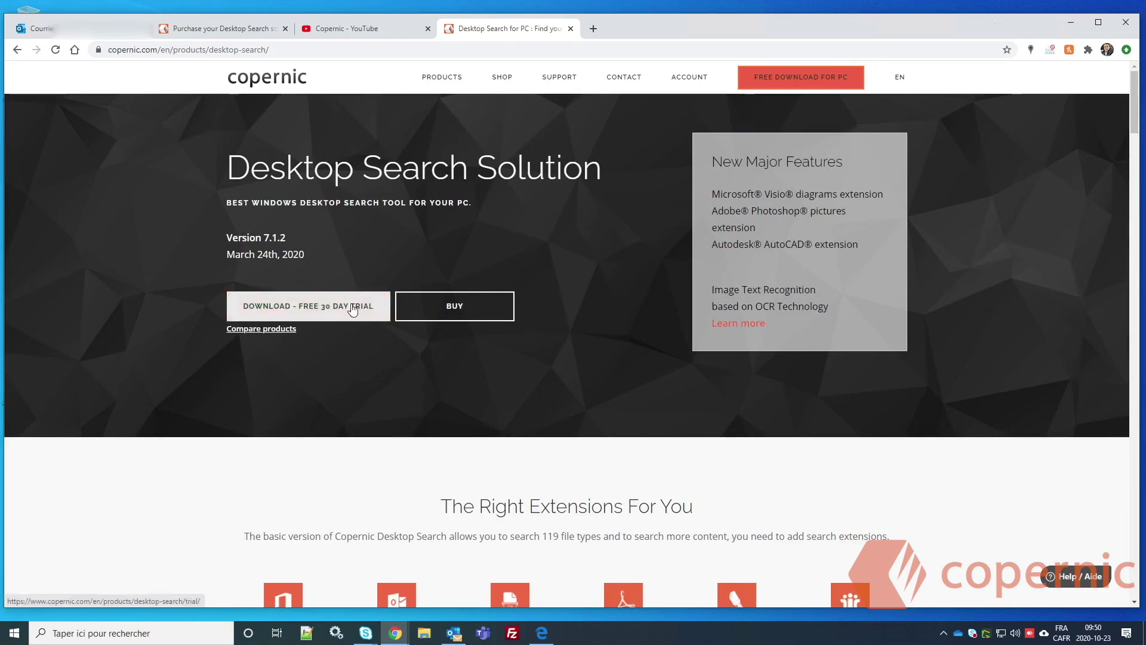
- View the free 30-day trial page, then the Knowledge Worker, Professional and Advanced yearly prices
{"action": "left_click", "coordinate": [322, 313]}
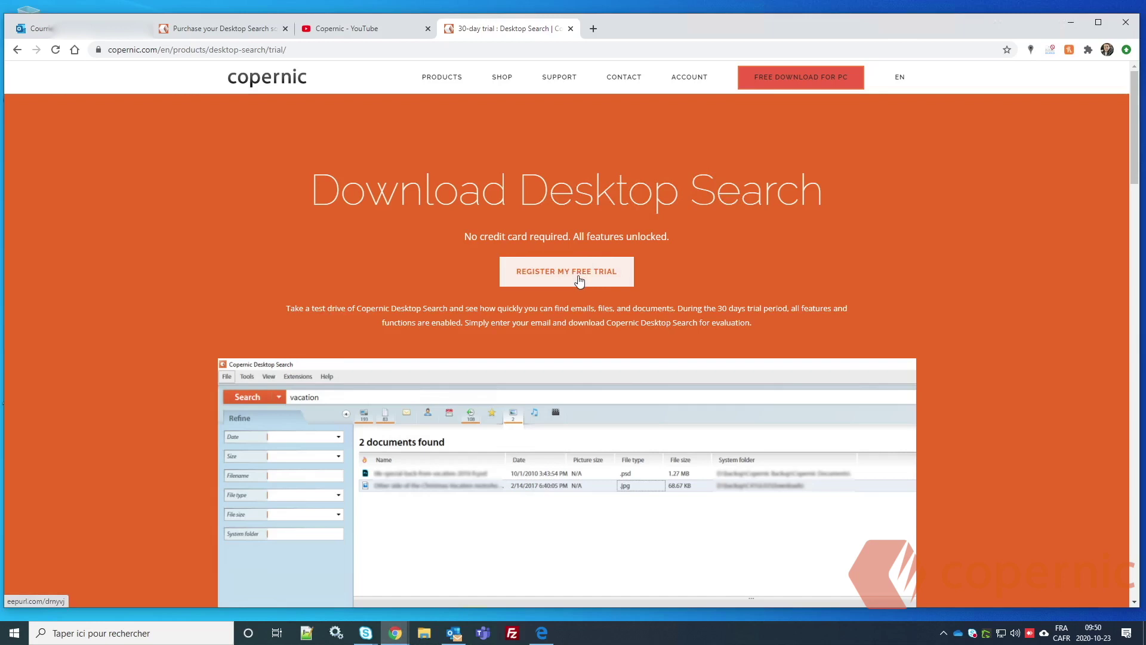
{"action": "mouse_move", "coordinate": [501, 77]}
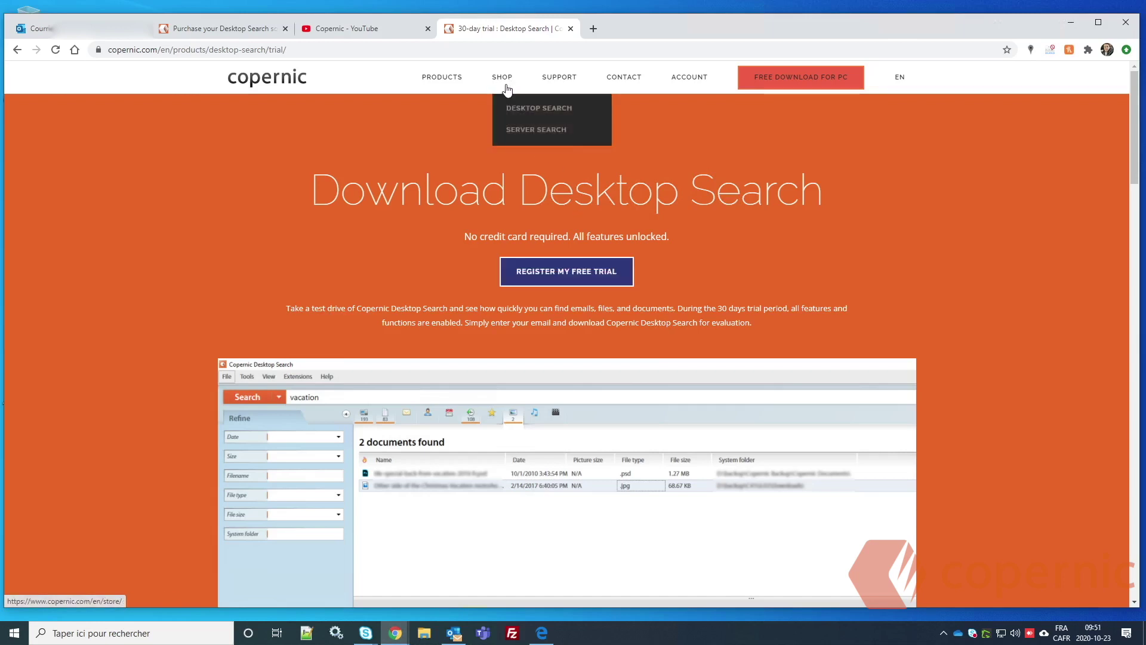
{"action": "left_click", "coordinate": [530, 109]}
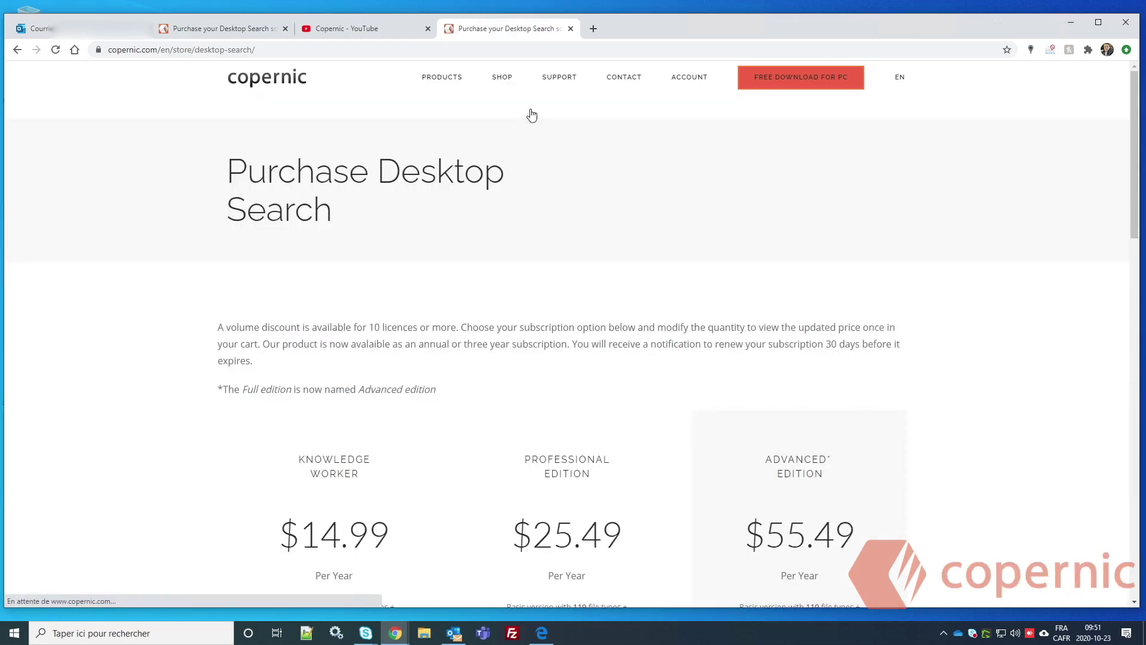
{"action": "scroll", "coordinate": [596, 275], "scroll_direction": "down", "scroll_amount": 1}
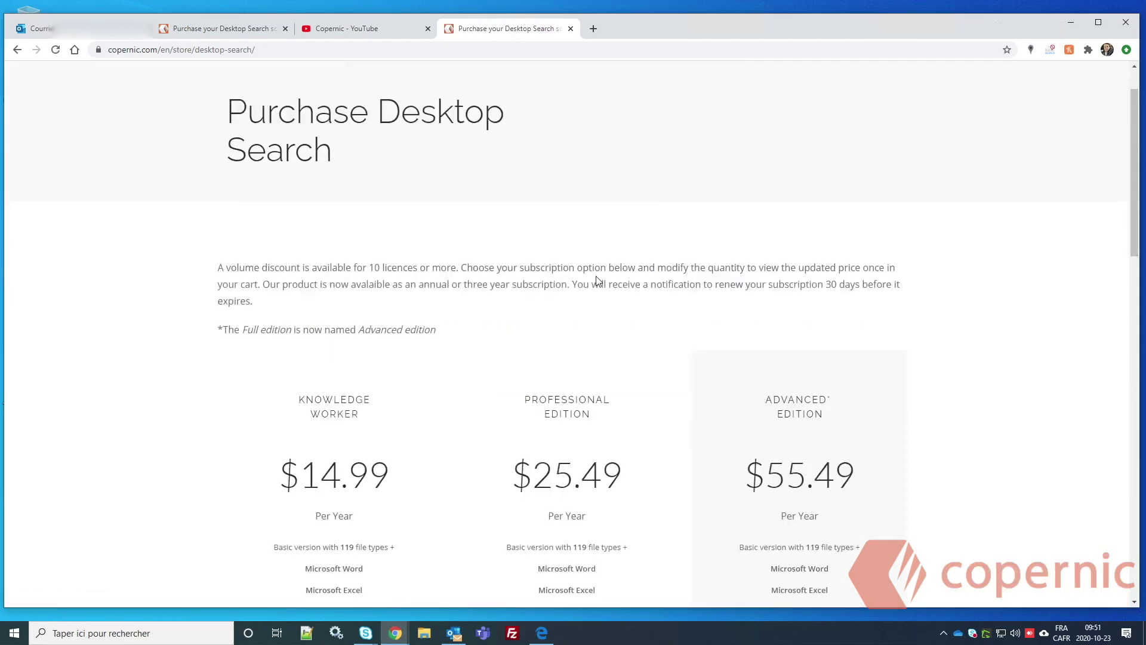
{"action": "scroll", "coordinate": [596, 276], "scroll_direction": "down", "scroll_amount": 1}
{"action": "scroll", "coordinate": [597, 275], "scroll_direction": "down", "scroll_amount": 2}
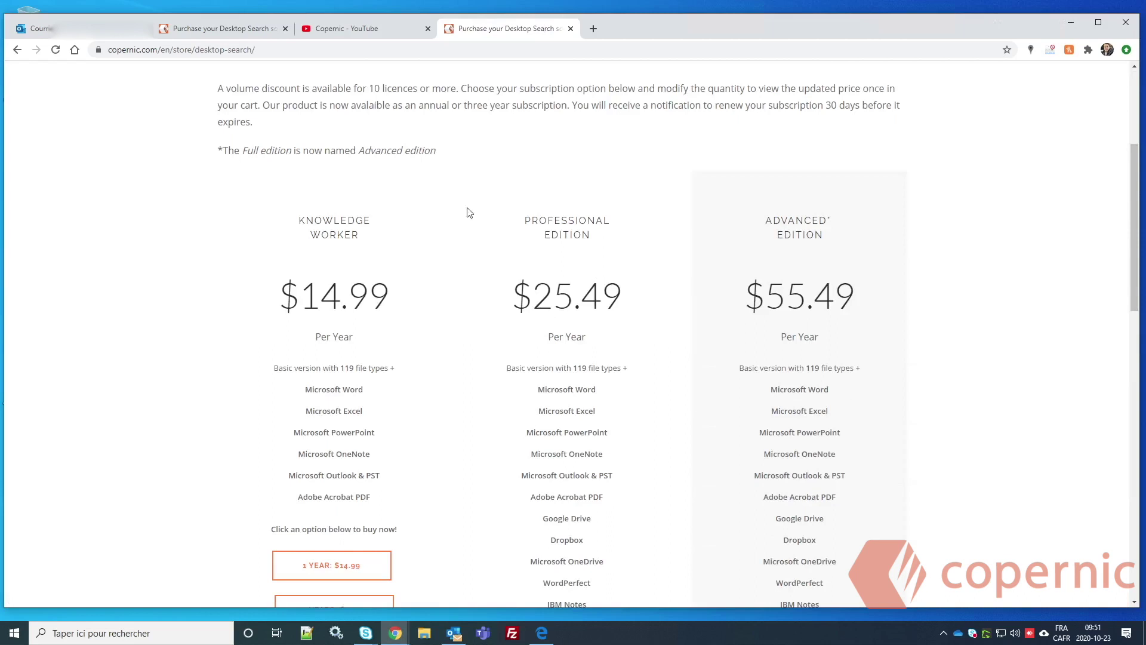
{"action": "left_click", "coordinate": [42, 28]}
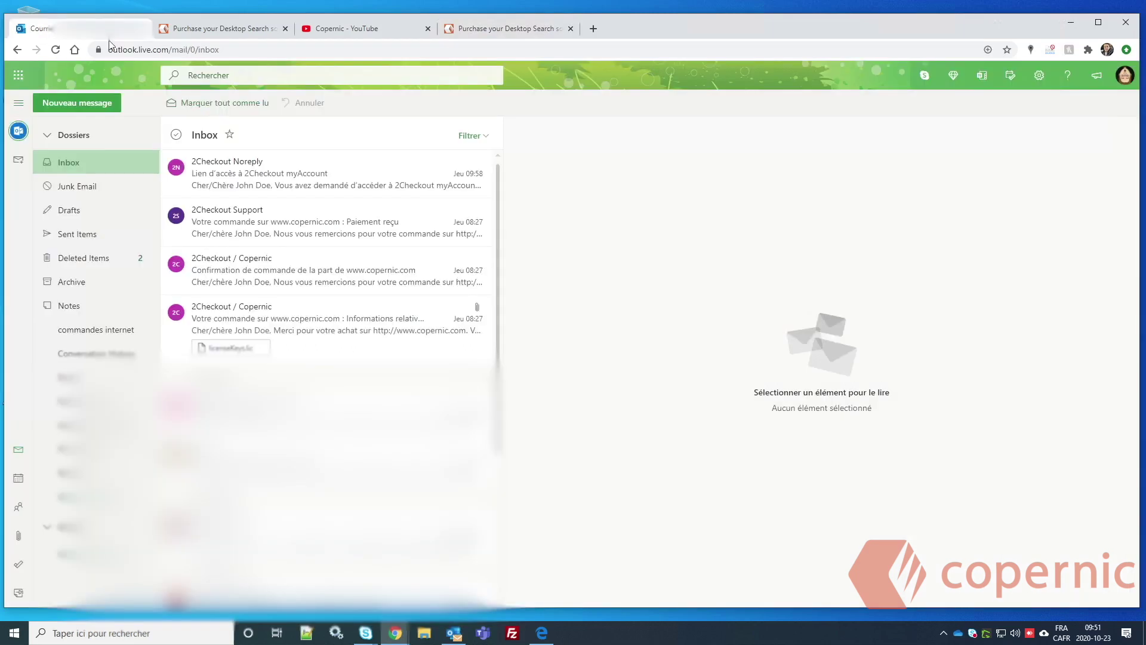
- Open the Copernic licence email in its own view and download the licenseKeys.lic attachment
{"action": "left_click", "coordinate": [277, 224]}
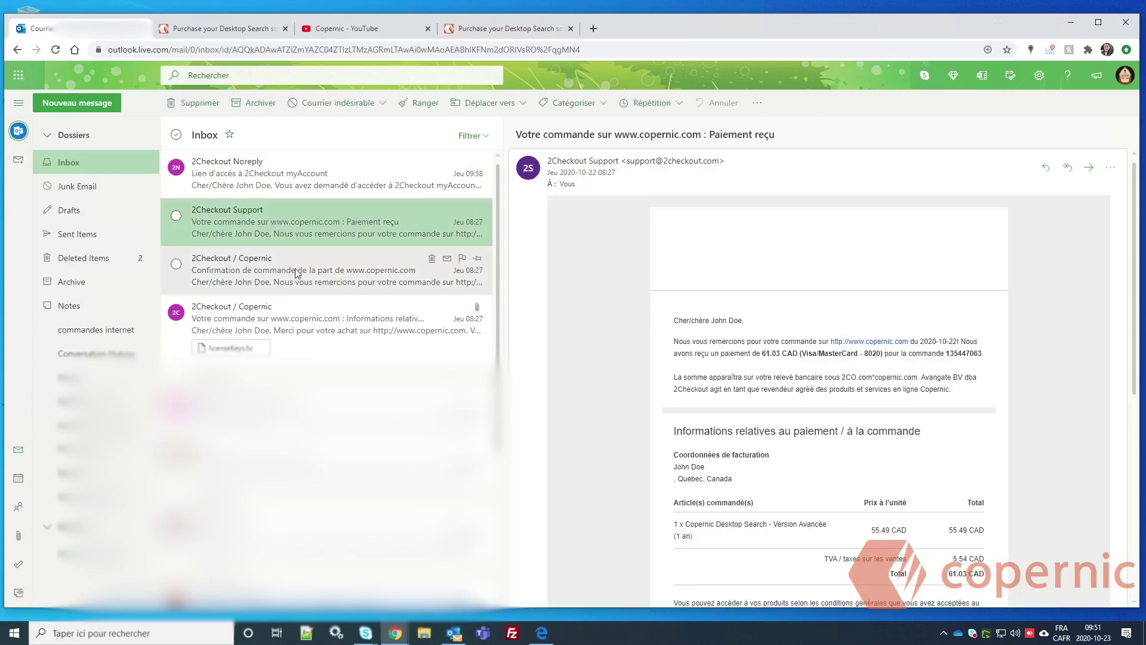
{"action": "left_click", "coordinate": [297, 272]}
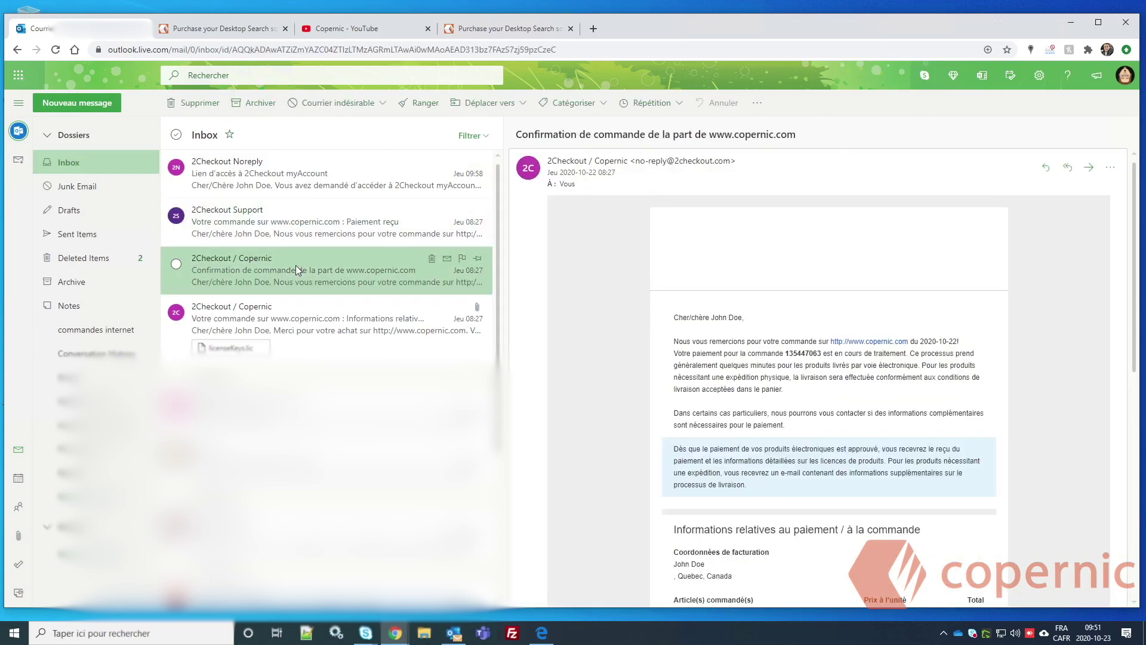
{"action": "left_click", "coordinate": [312, 322]}
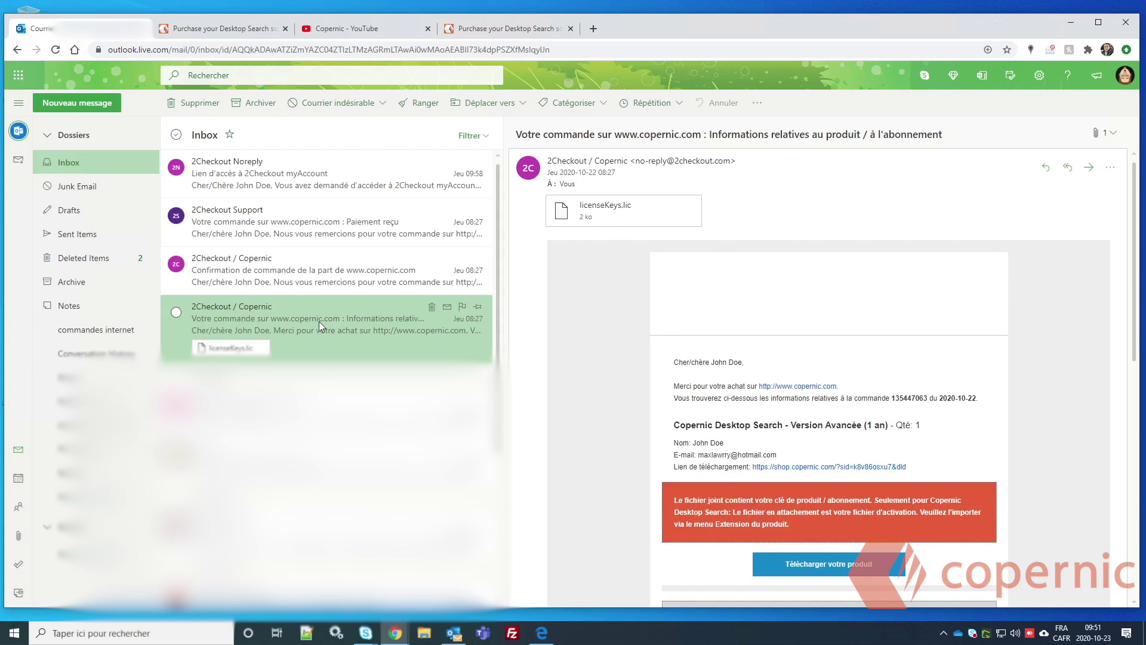
{"action": "double_click", "coordinate": [318, 321]}
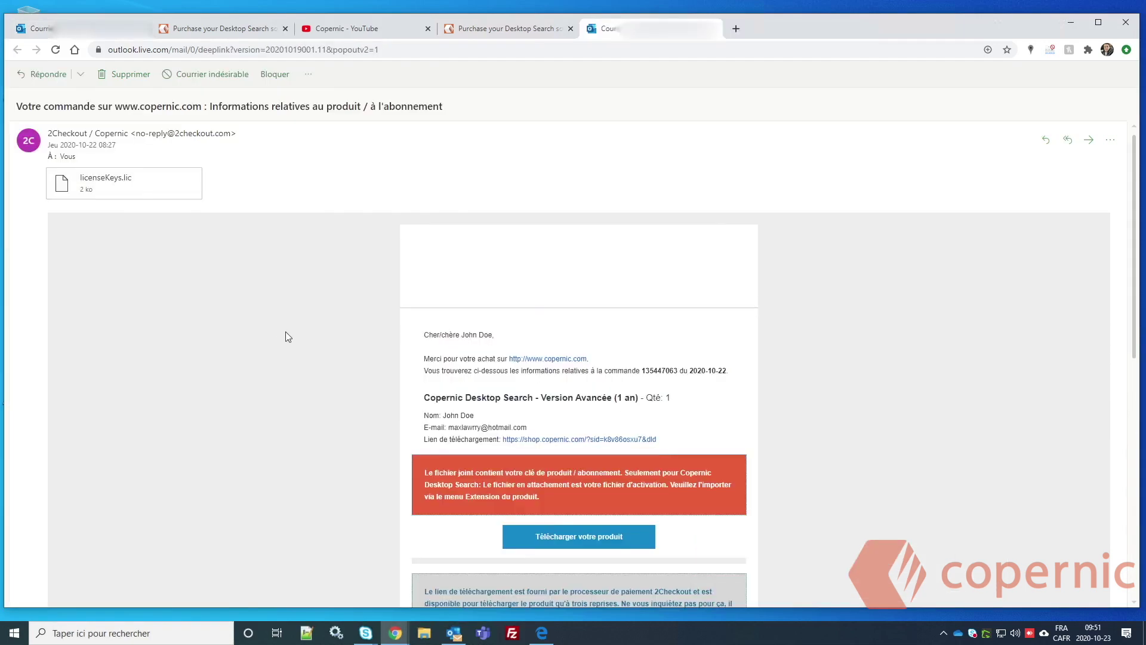
{"action": "left_click", "coordinate": [194, 191]}
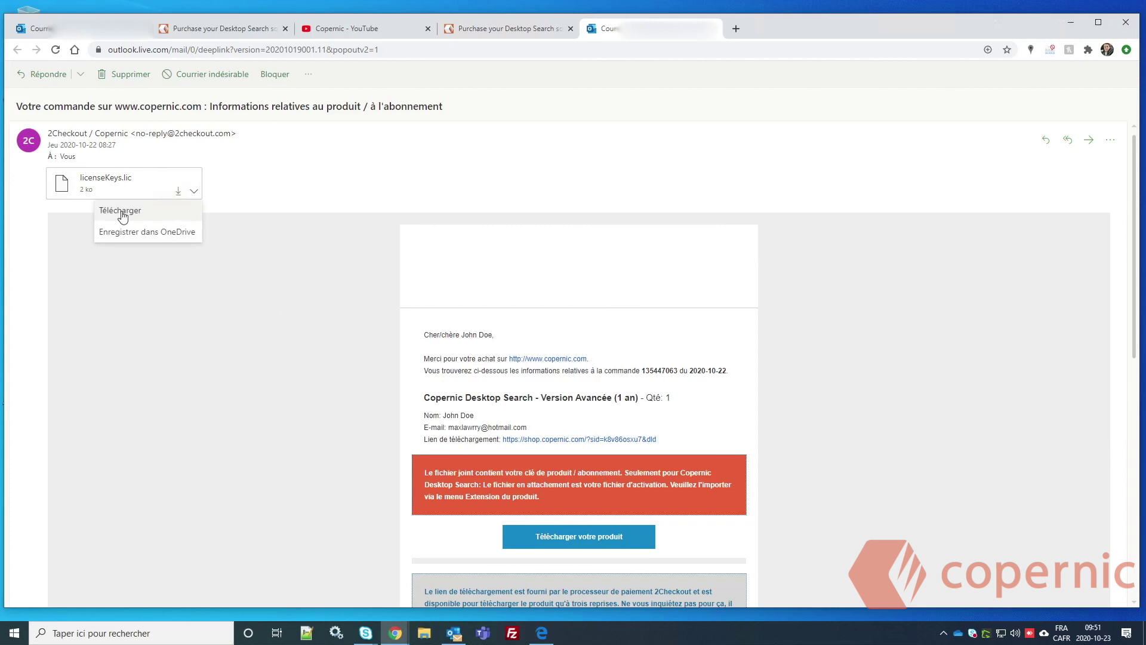
{"action": "left_click", "coordinate": [120, 211]}
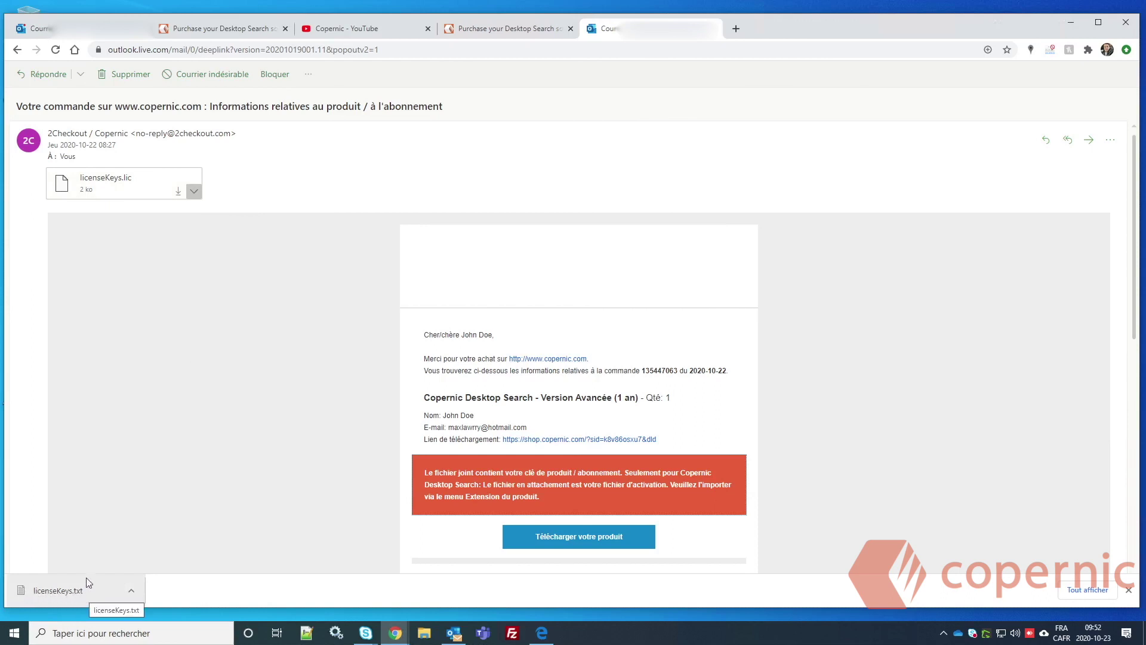
- Rename the downloaded licenseKeys.txt in Téléchargements to licenseKeys.lic, accepting the extension change
{"action": "left_click", "coordinate": [130, 591]}
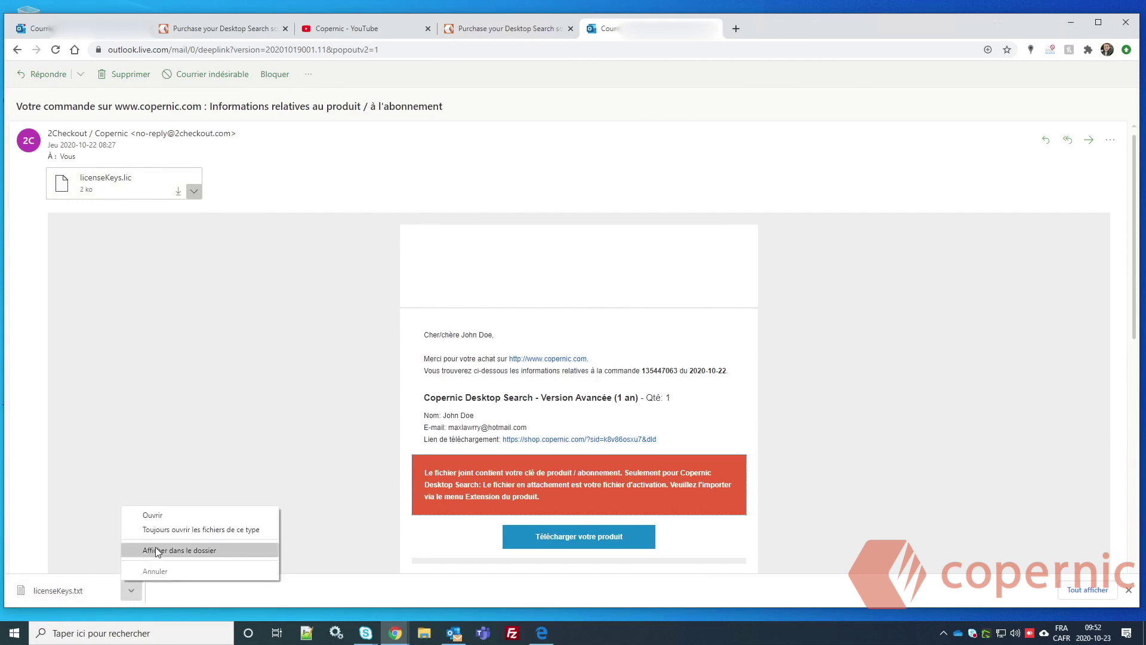
{"action": "left_click", "coordinate": [157, 550]}
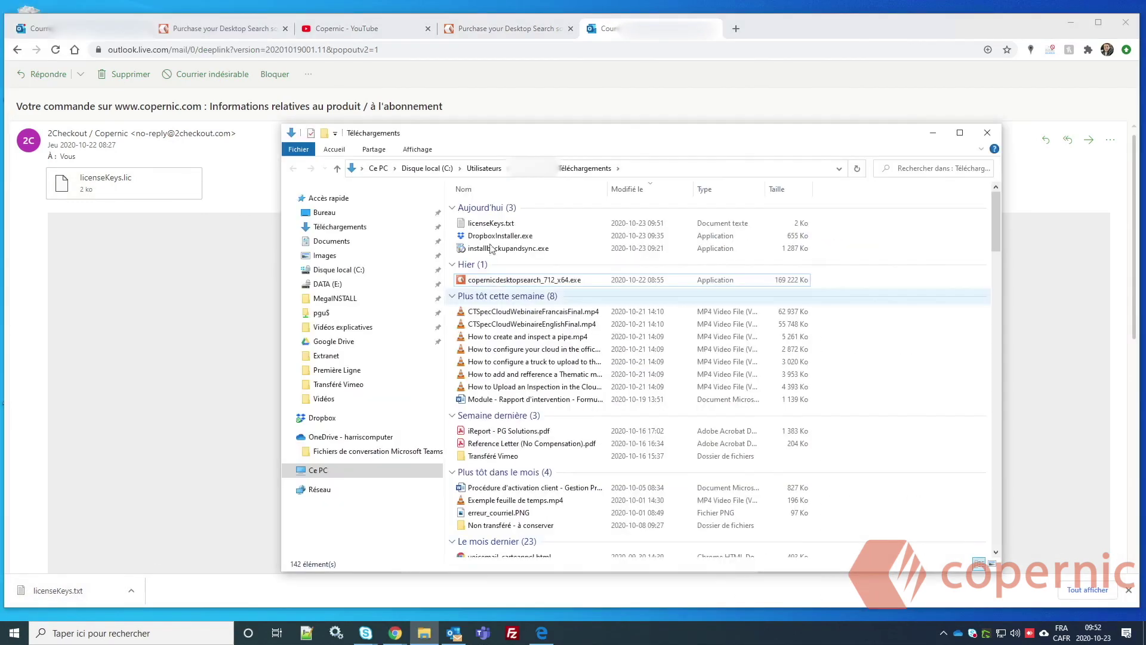
{"action": "right_click", "coordinate": [517, 228]}
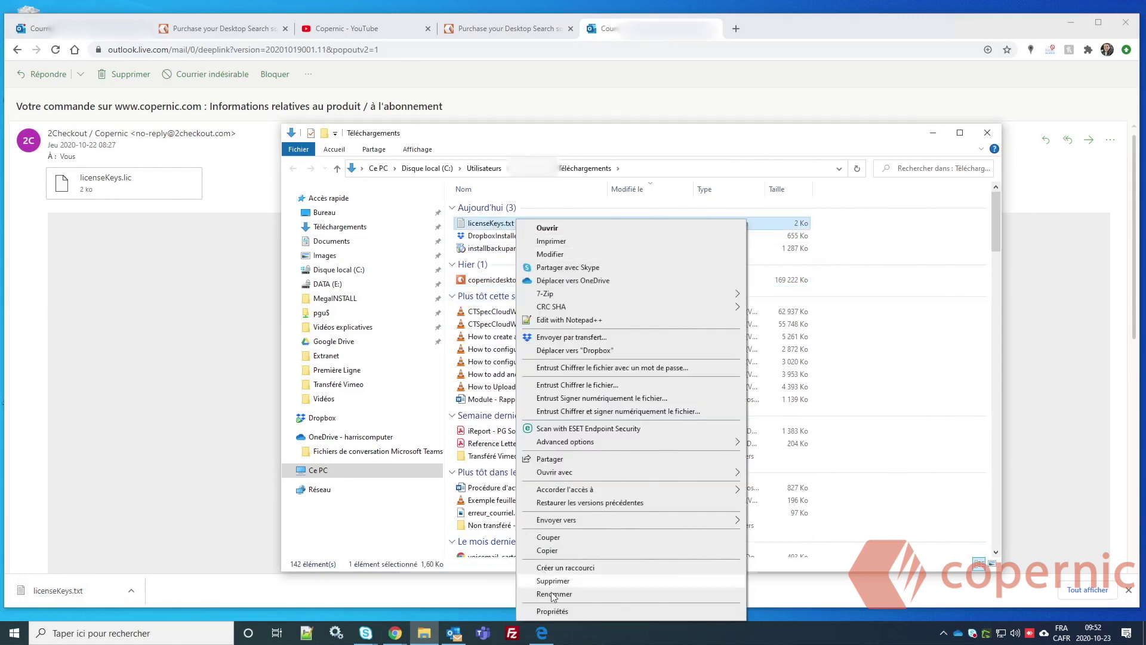
{"action": "left_click", "coordinate": [554, 593]}
{"action": "double_click", "coordinate": [509, 223]}
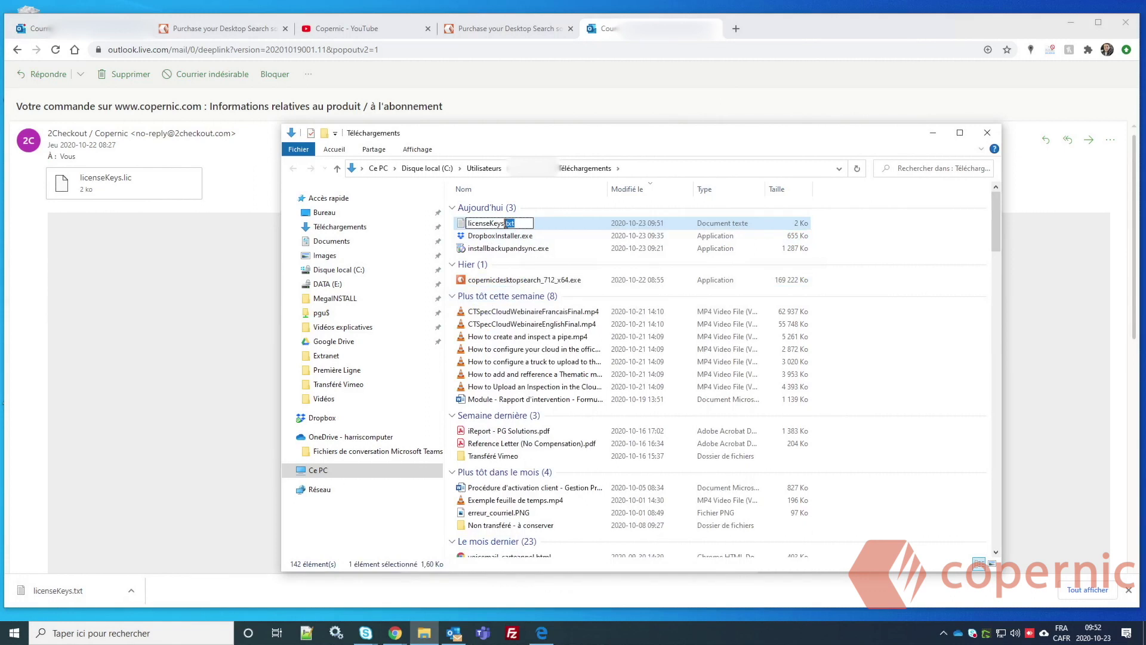
{"action": "type", "text": "lic"}
{"action": "key", "text": "Return"}
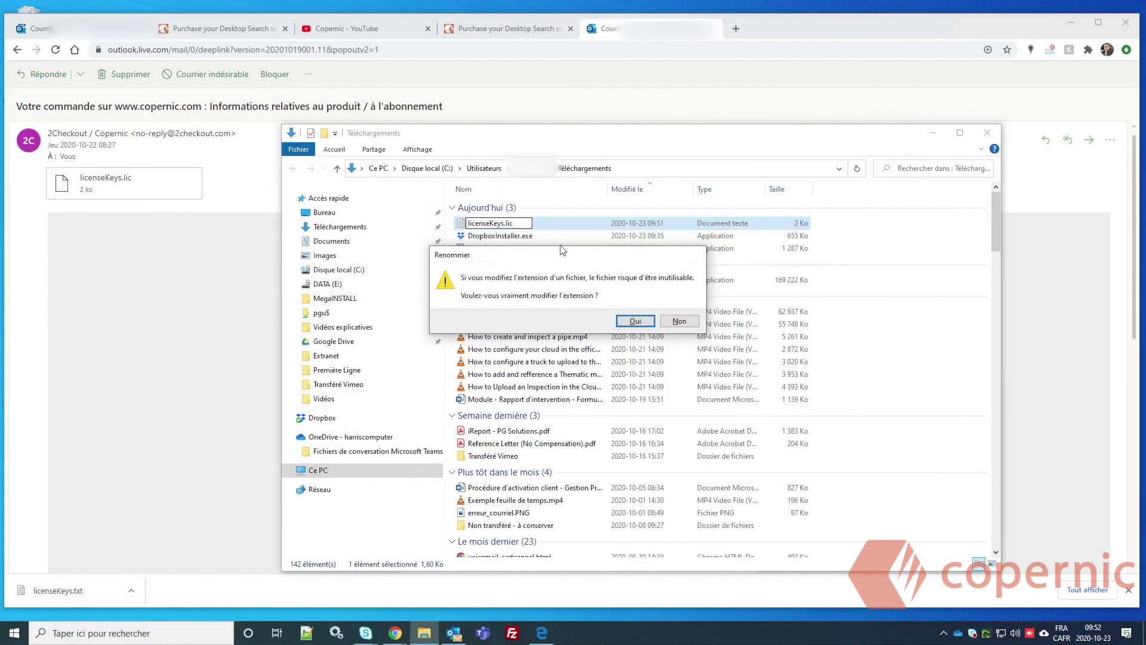
{"action": "key", "text": "Return"}
{"action": "left_click", "coordinate": [190, 271]}
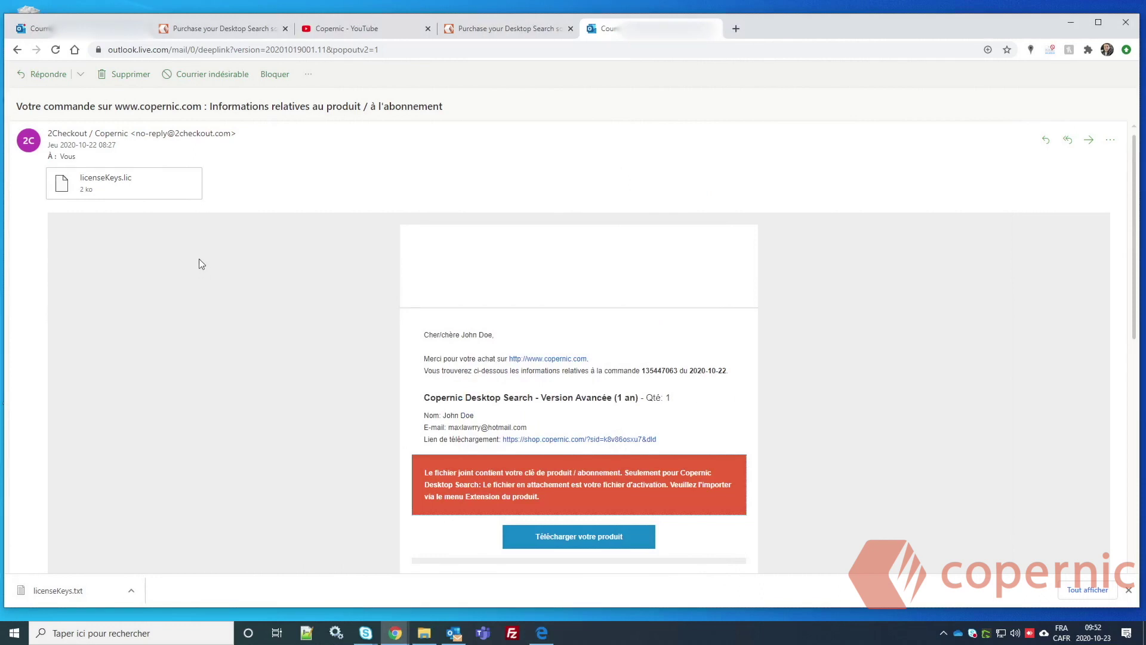
- Save the Copernic Desktop Search installer to Téléchargements, replacing the old file, and keep the blocked download
{"action": "scroll", "coordinate": [495, 309], "scroll_direction": "down", "scroll_amount": 1}
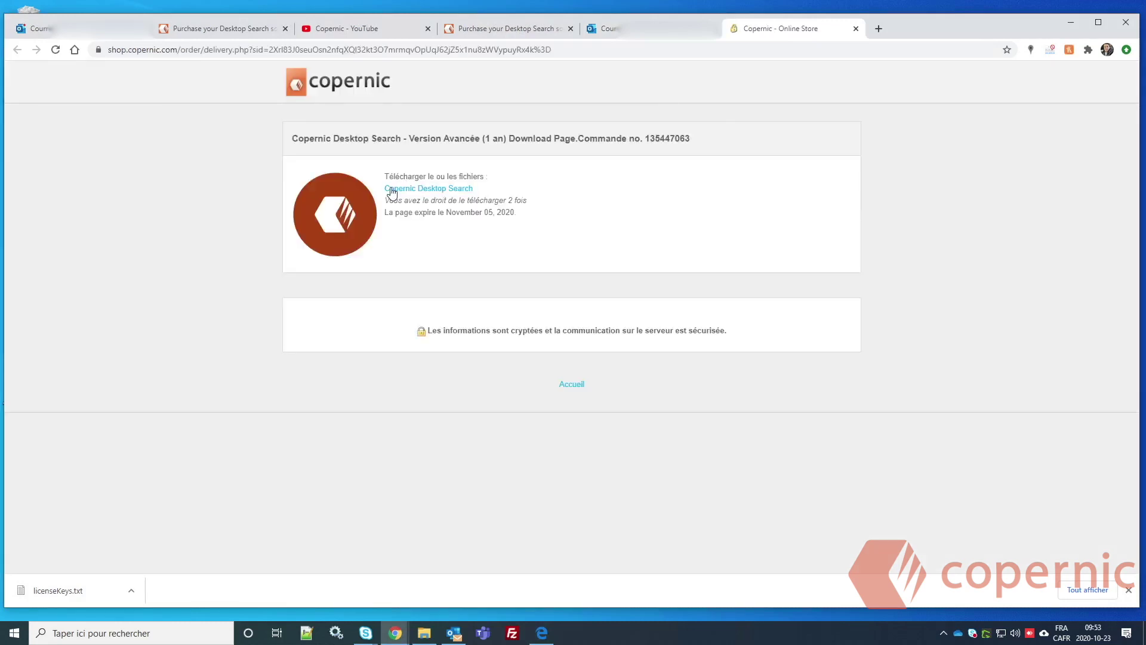
{"action": "right_click", "coordinate": [446, 192]}
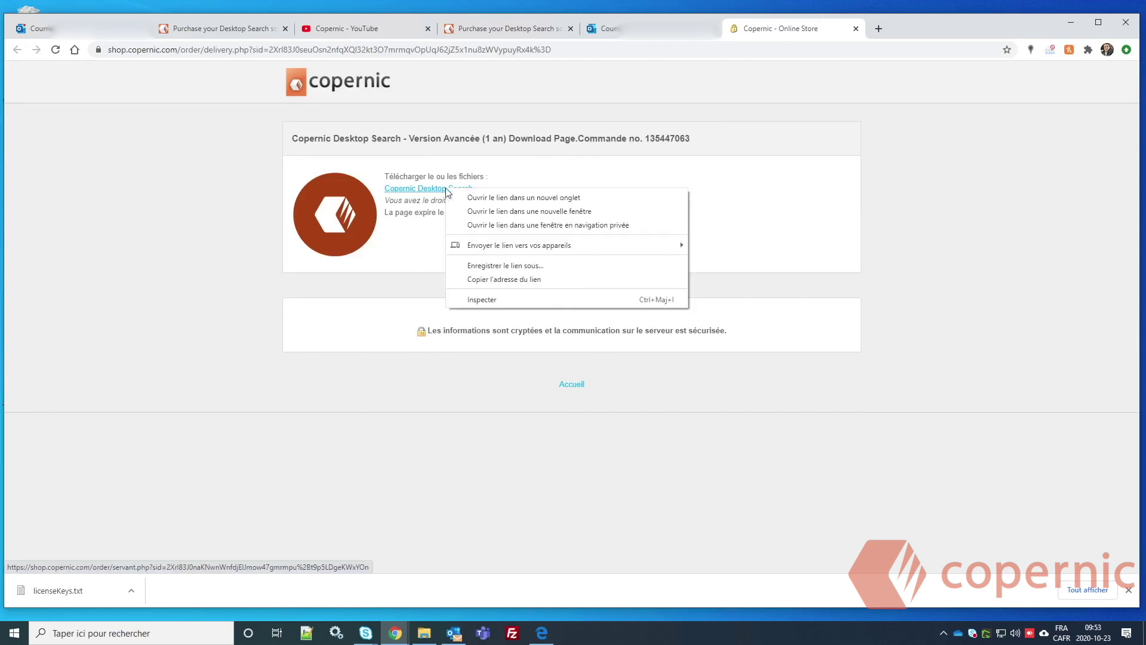
{"action": "left_click", "coordinate": [464, 266]}
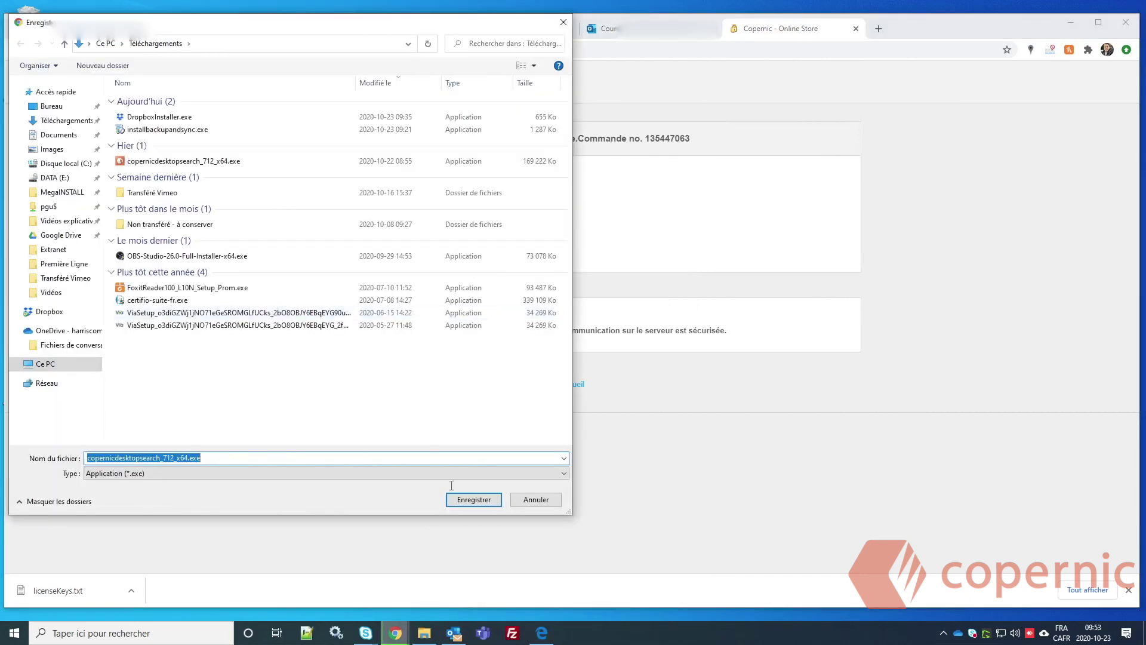
{"action": "left_click", "coordinate": [473, 500]}
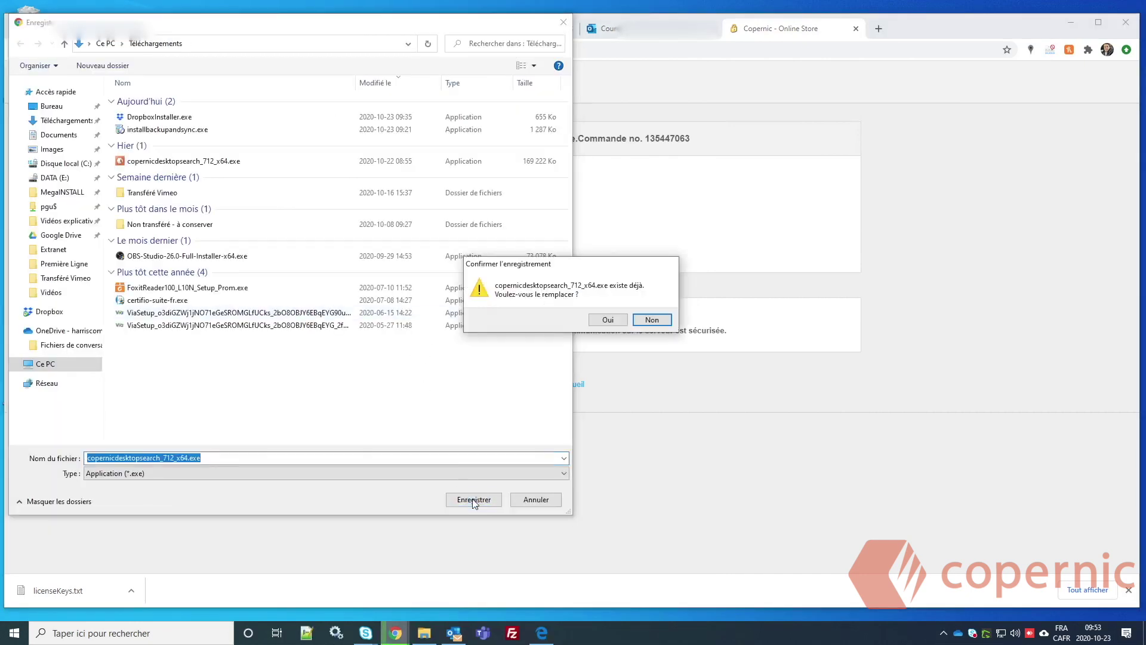
{"action": "left_click", "coordinate": [601, 321]}
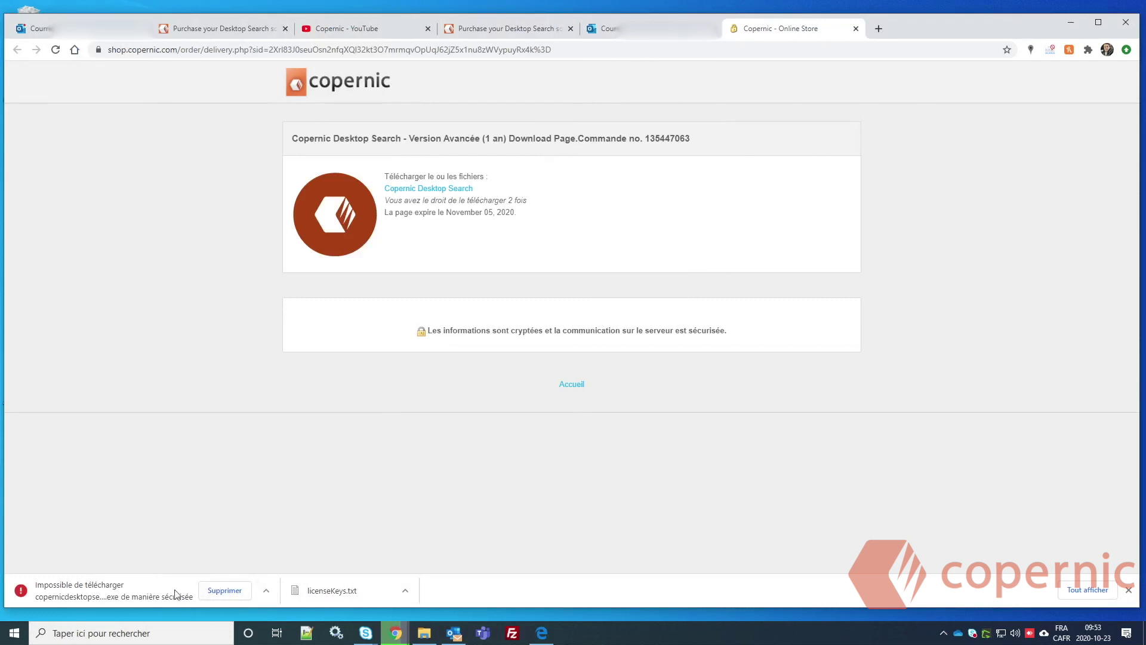
{"action": "left_click", "coordinate": [266, 595]}
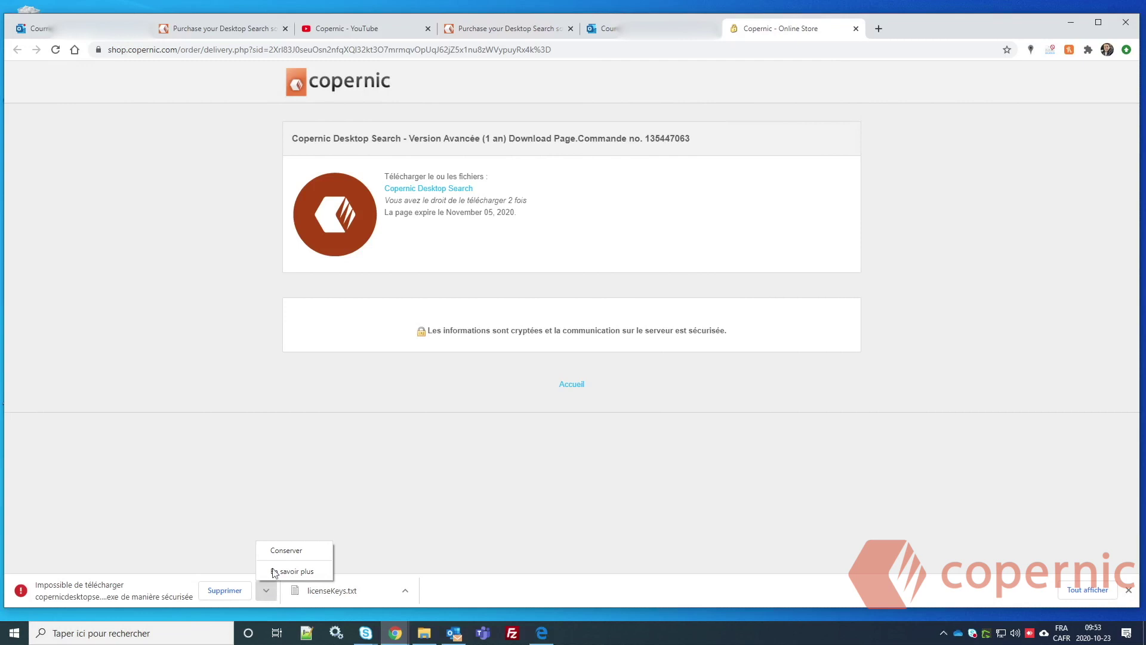
{"action": "left_click", "coordinate": [308, 549]}
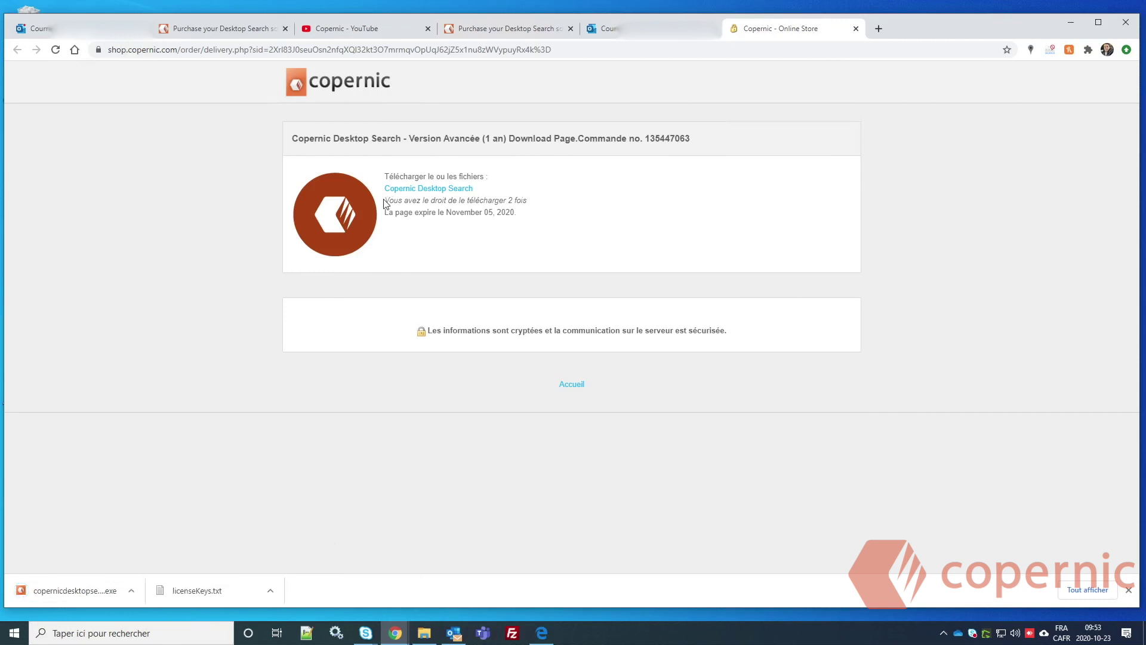
{"action": "left_click_drag", "start_coordinate": [385, 200], "coordinate": [528, 201]}
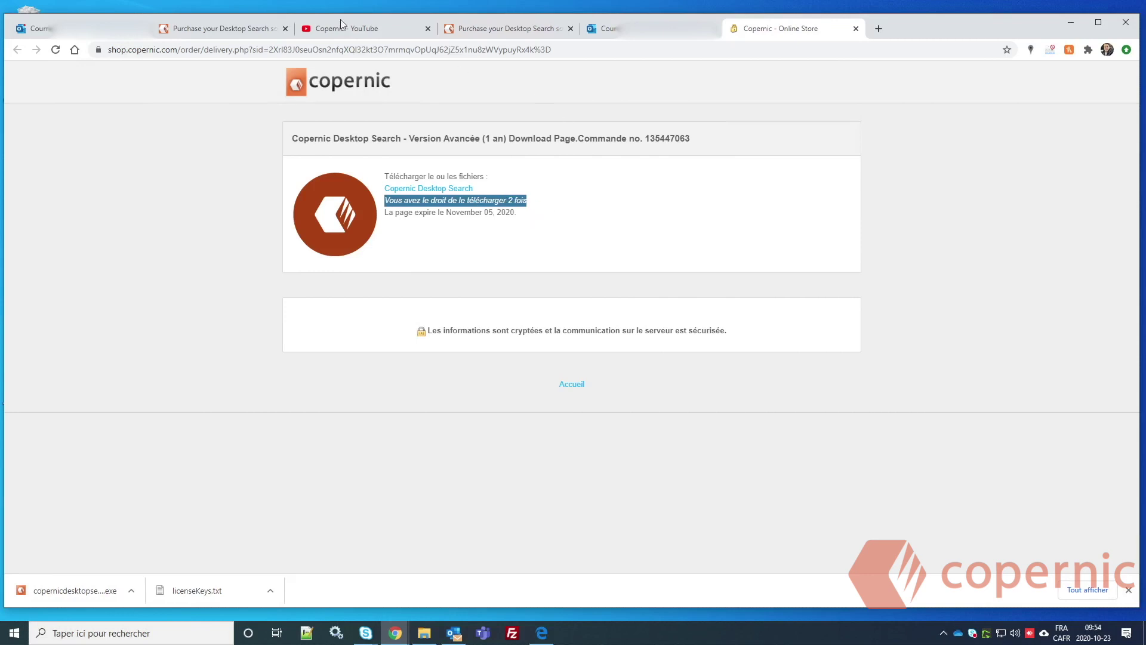
- Go to the copernic.com Downloads page listing the Desktop Search Full and Free editions
{"action": "left_click", "coordinate": [234, 28]}
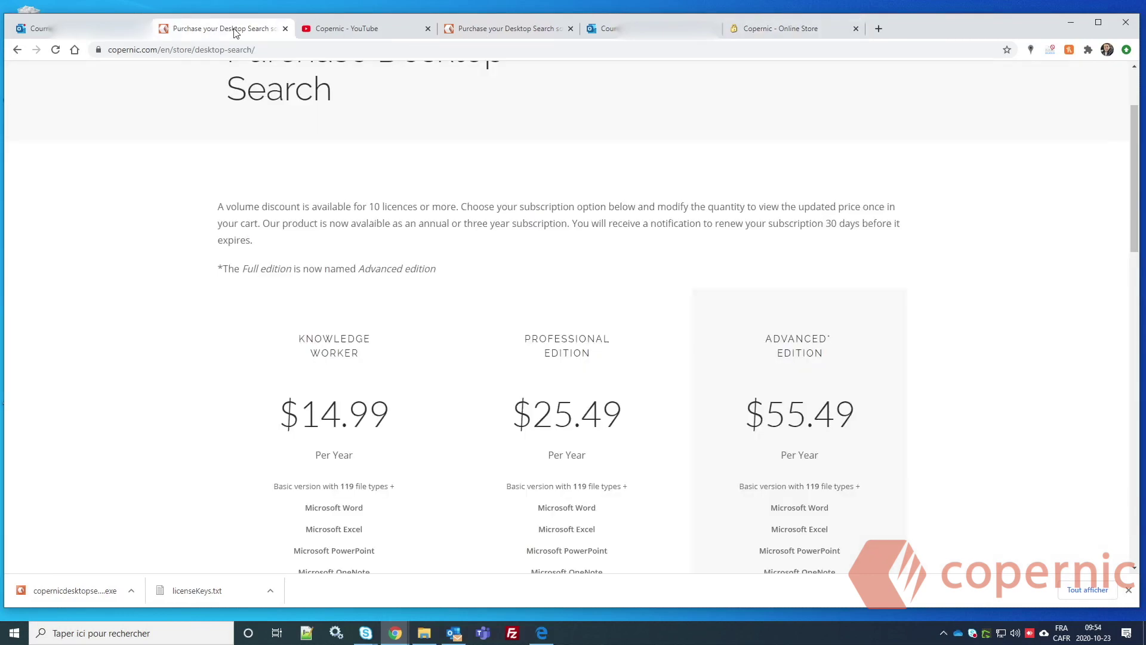
{"action": "scroll", "coordinate": [376, 248], "scroll_direction": "up", "scroll_amount": 1}
{"action": "scroll", "coordinate": [384, 253], "scroll_direction": "up", "scroll_amount": 1}
{"action": "mouse_move", "coordinate": [442, 77]}
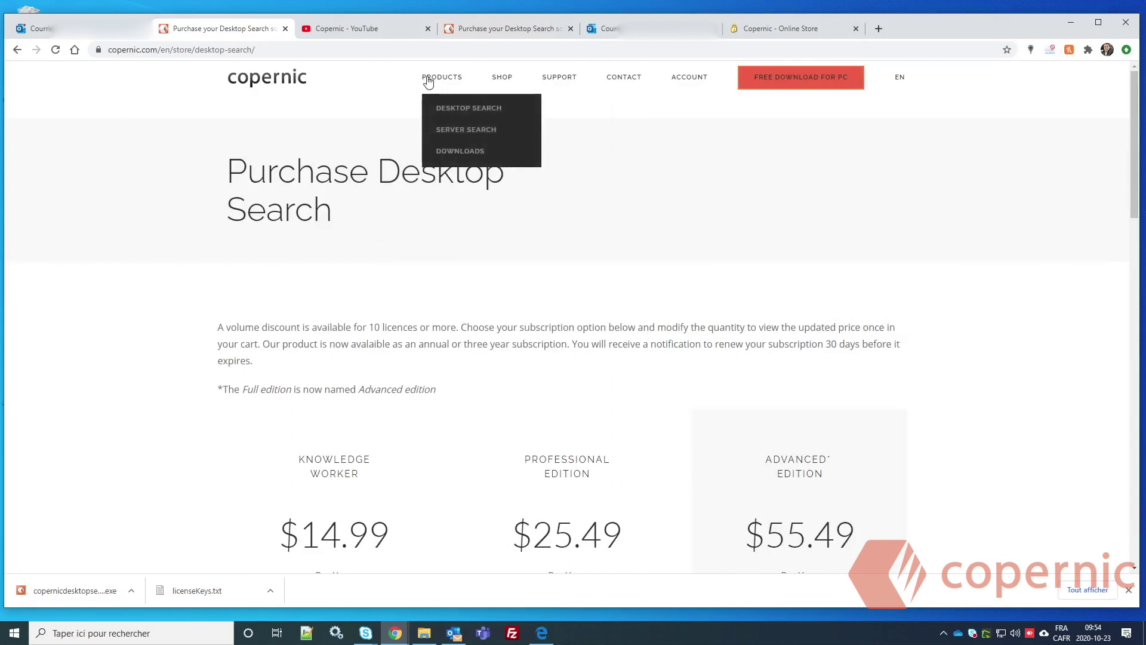
{"action": "left_click", "coordinate": [442, 111]}
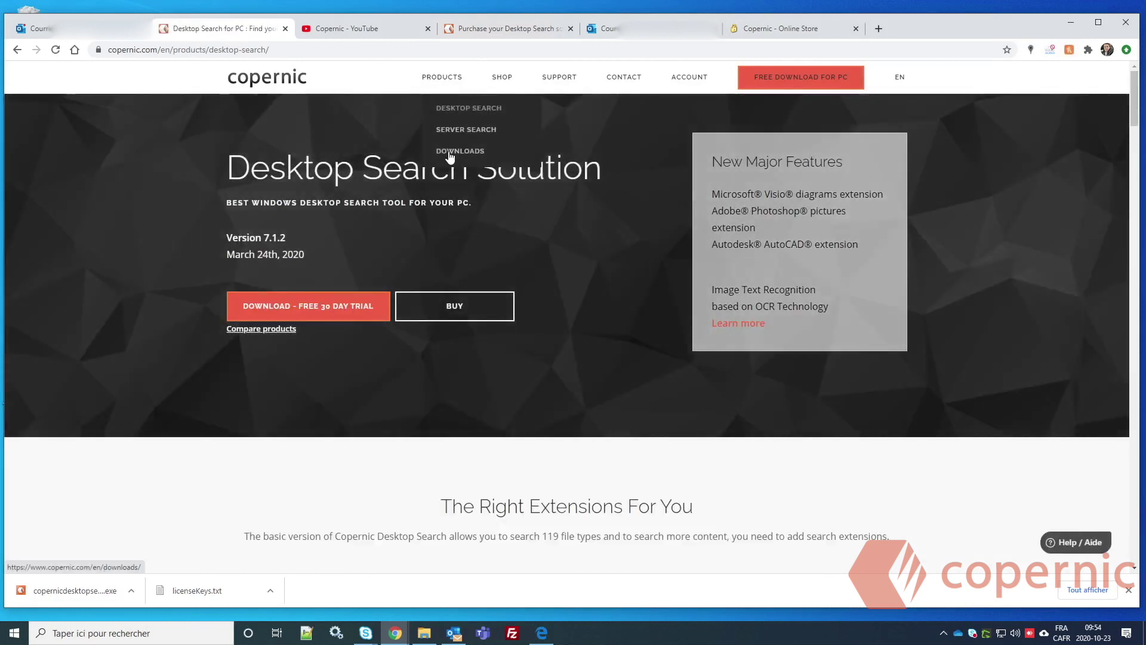
{"action": "left_click", "coordinate": [452, 153]}
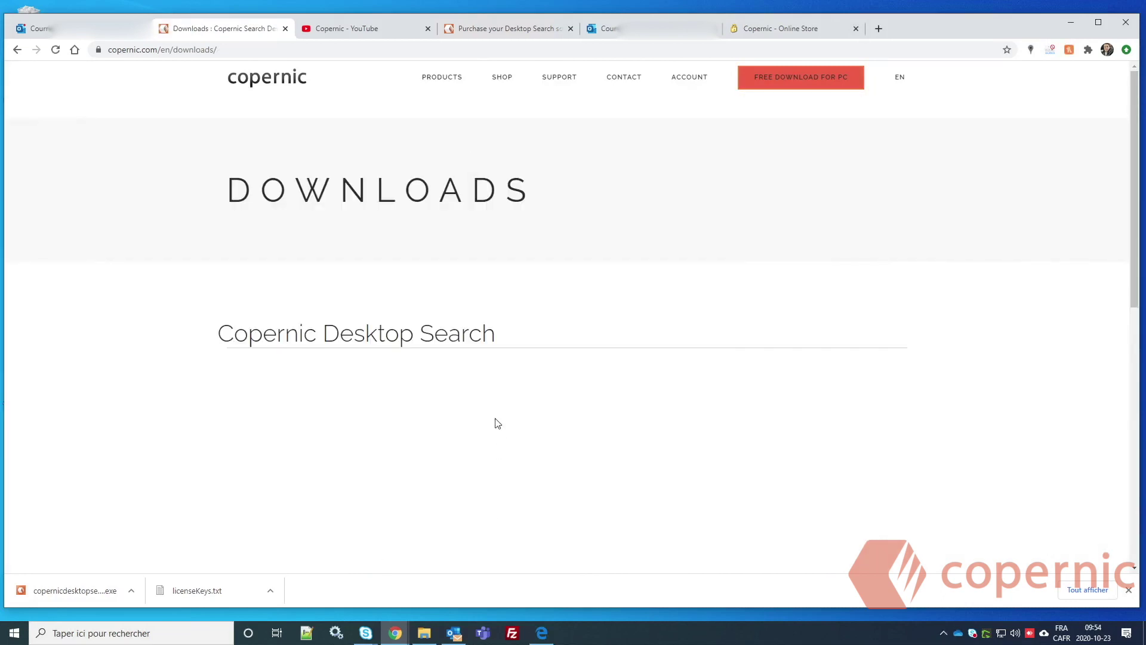
{"action": "scroll", "coordinate": [499, 429], "scroll_direction": "down", "scroll_amount": 2}
{"action": "scroll", "coordinate": [497, 422], "scroll_direction": "down", "scroll_amount": 1}
{"action": "scroll", "coordinate": [497, 422], "scroll_direction": "down", "scroll_amount": 1}
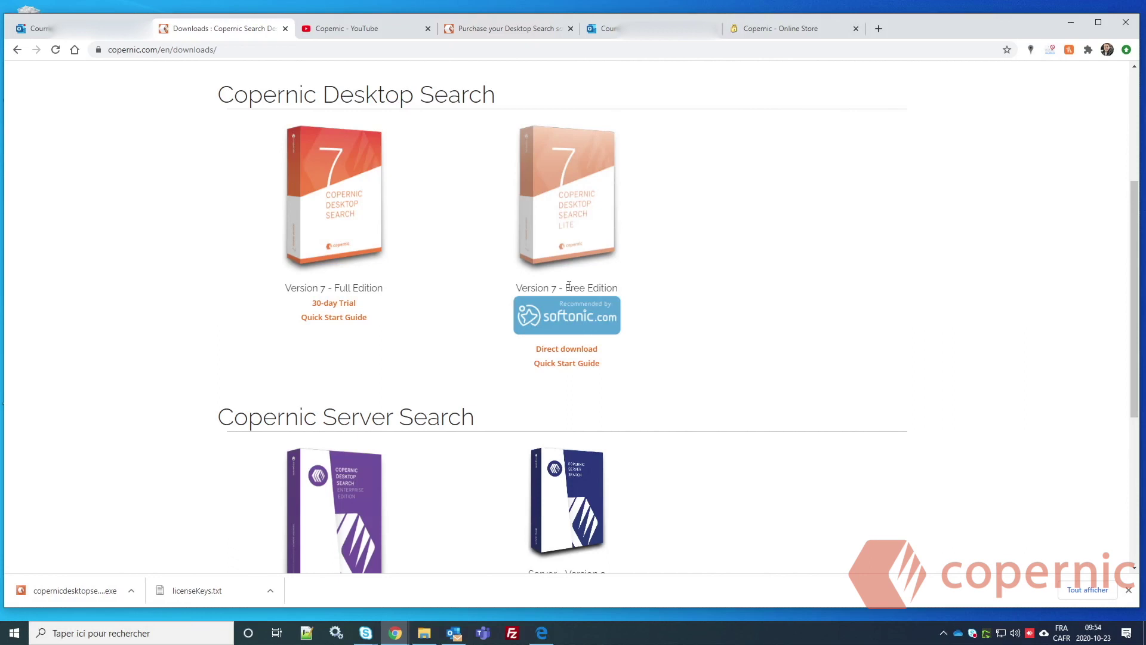
- Check the expiry date on the order download page, then return to the Downloads page
{"action": "left_click", "coordinate": [755, 29]}
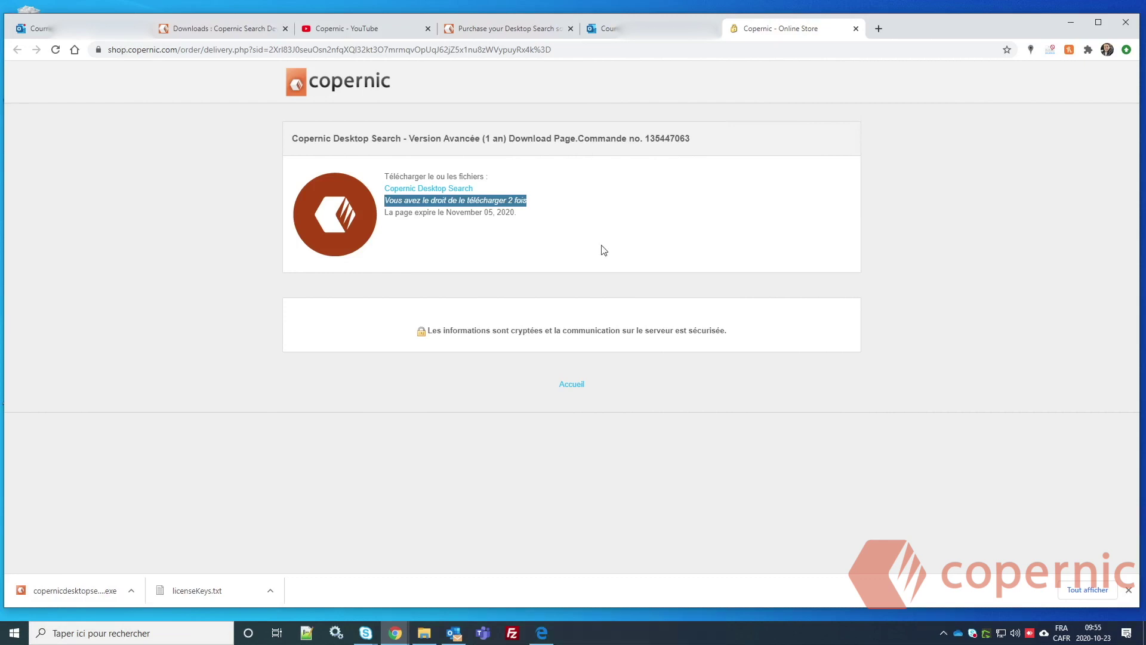
{"action": "left_click_drag", "start_coordinate": [385, 213], "coordinate": [517, 215]}
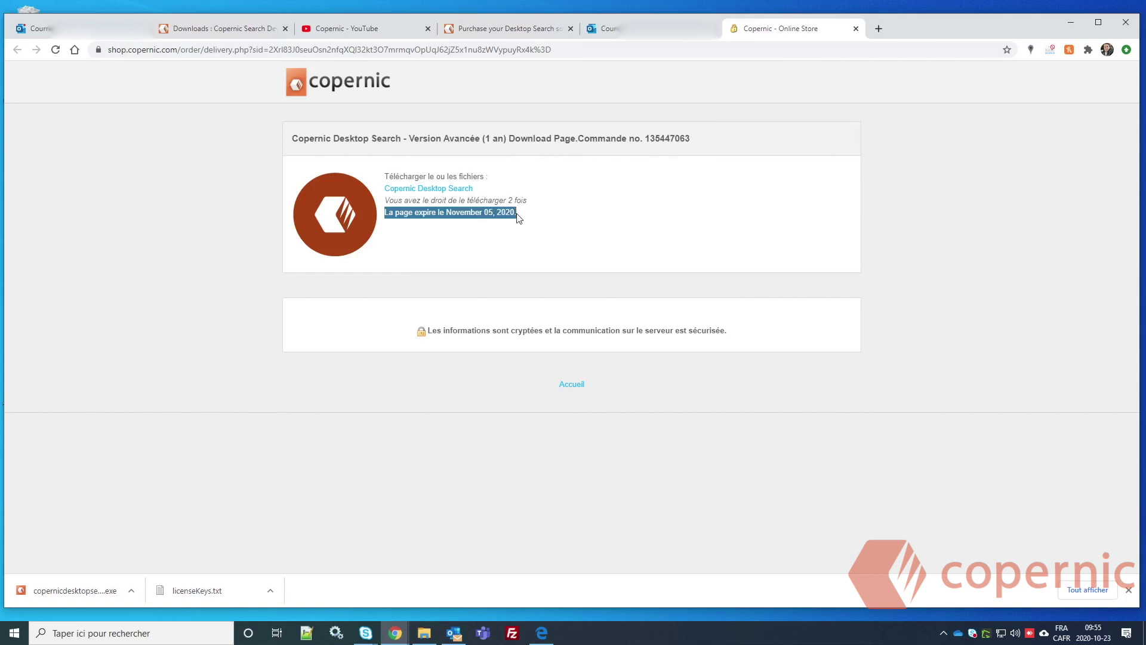
{"action": "left_click", "coordinate": [255, 27]}
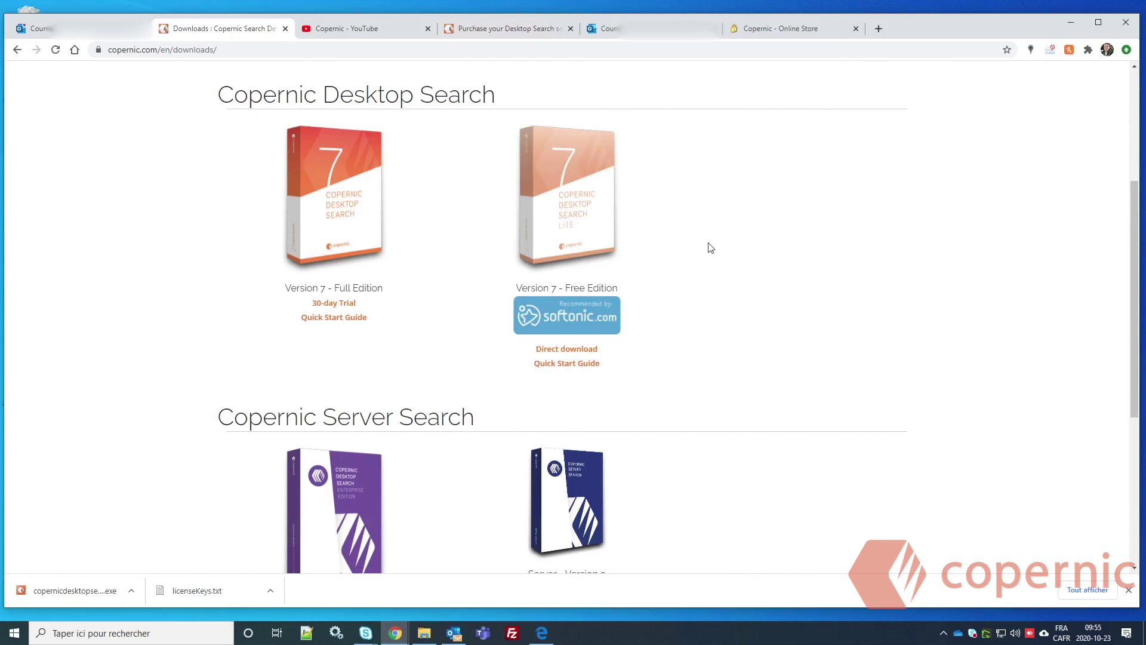
- Run the downloaded Copernic installer and choose English as the setup language
{"action": "left_click", "coordinate": [59, 595]}
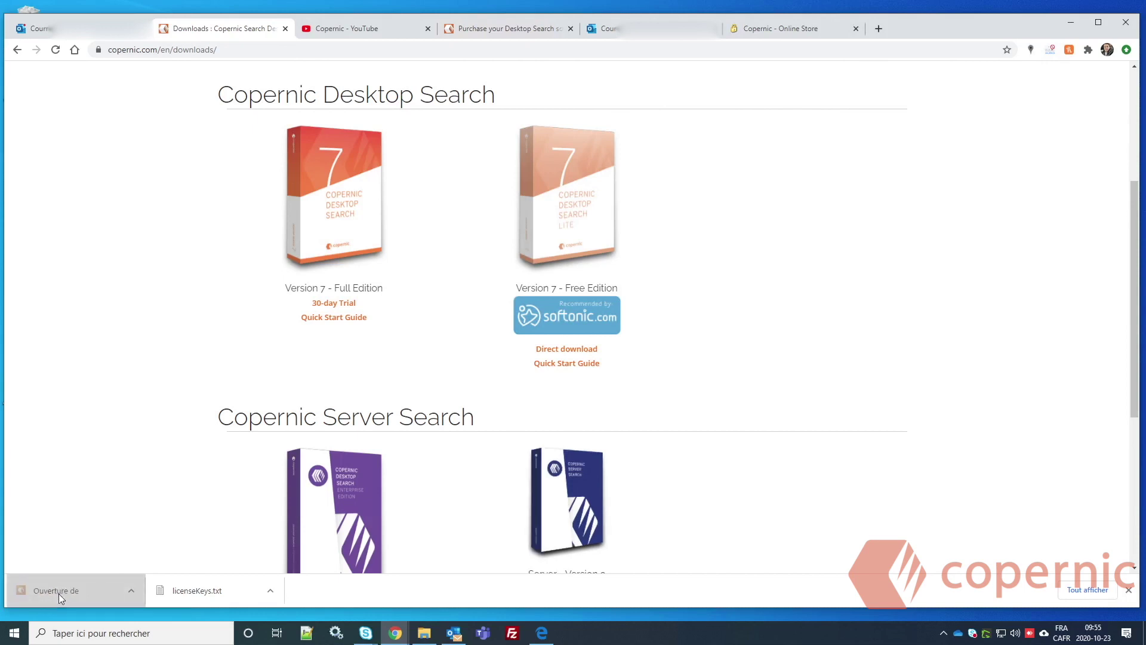
{"action": "left_click", "coordinate": [607, 329]}
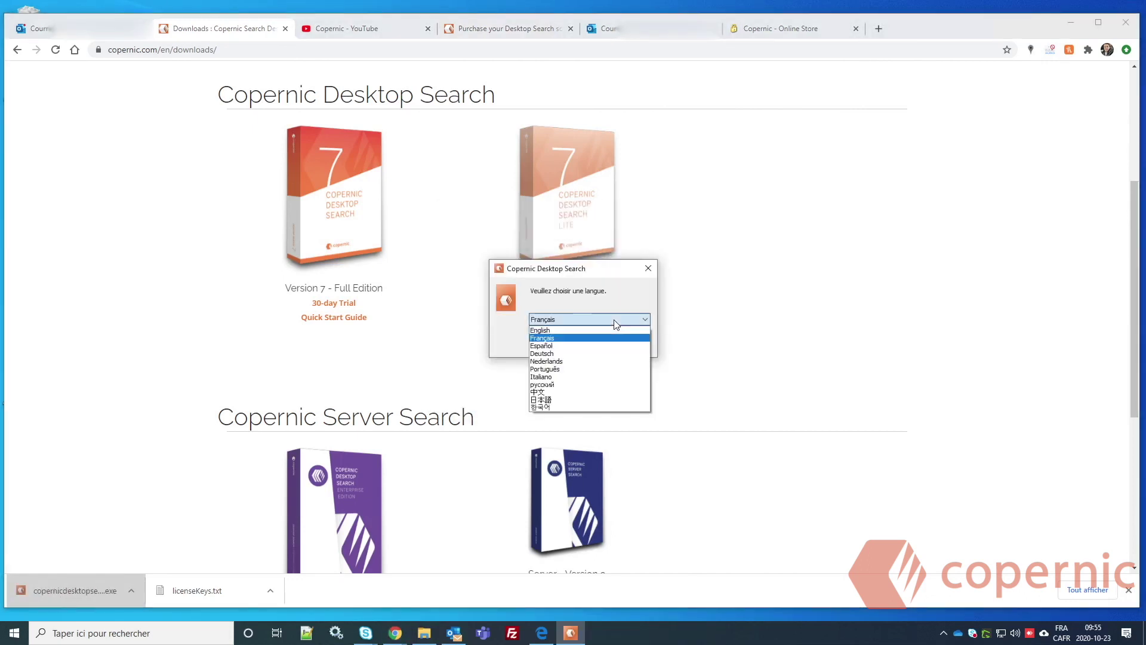
{"action": "left_click", "coordinate": [615, 321]}
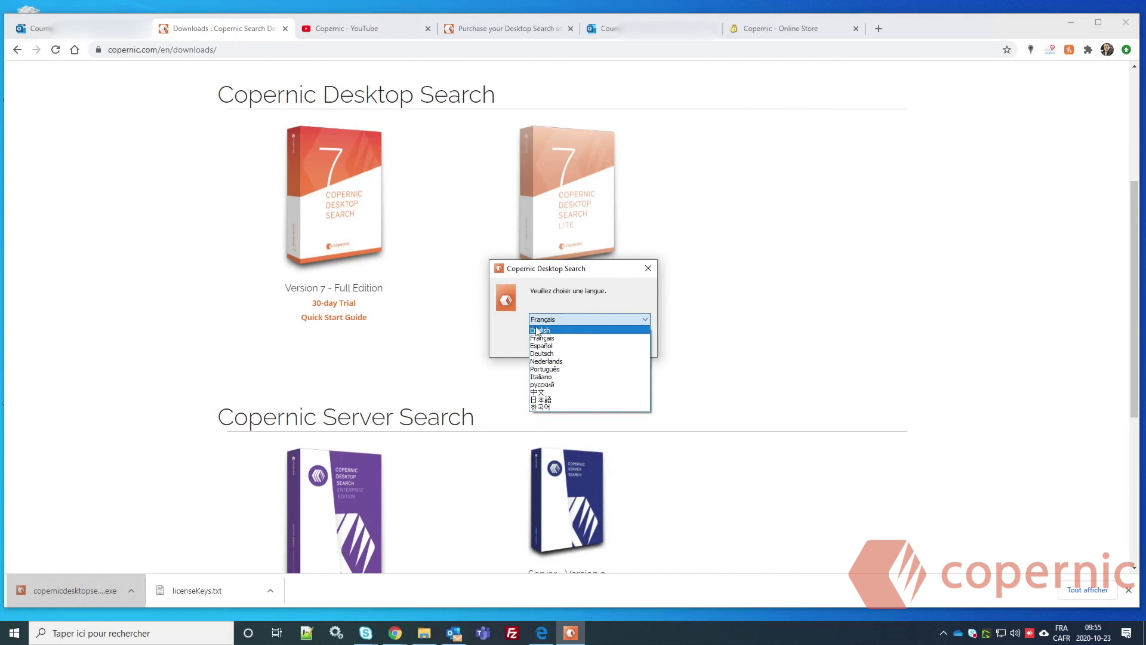
{"action": "left_click", "coordinate": [585, 332]}
{"action": "left_click", "coordinate": [577, 351]}
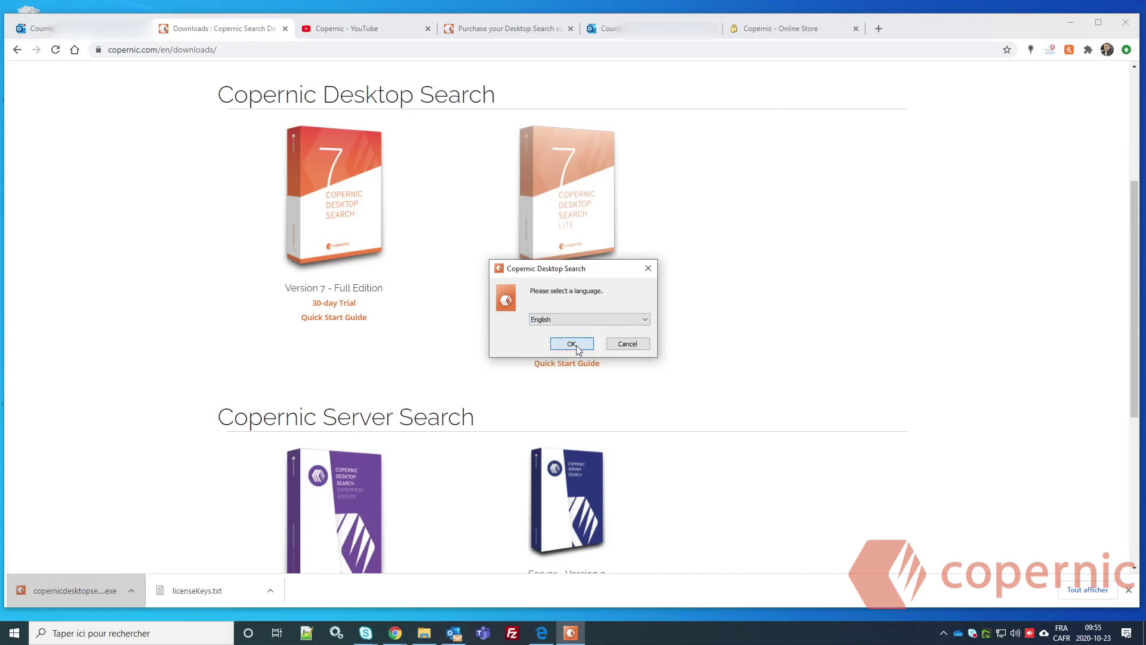
- Accept the license, keep the default folder, install, and finish with the app launching
{"action": "left_click", "coordinate": [638, 410]}
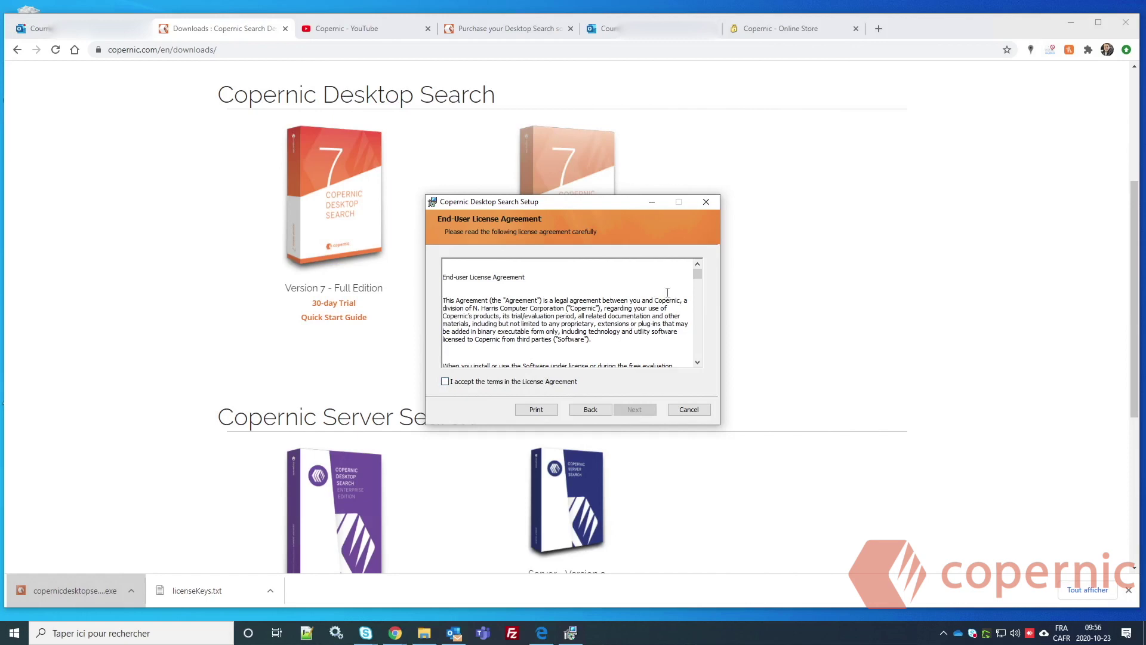
{"action": "left_click_drag", "start_coordinate": [697, 274], "coordinate": [697, 355]}
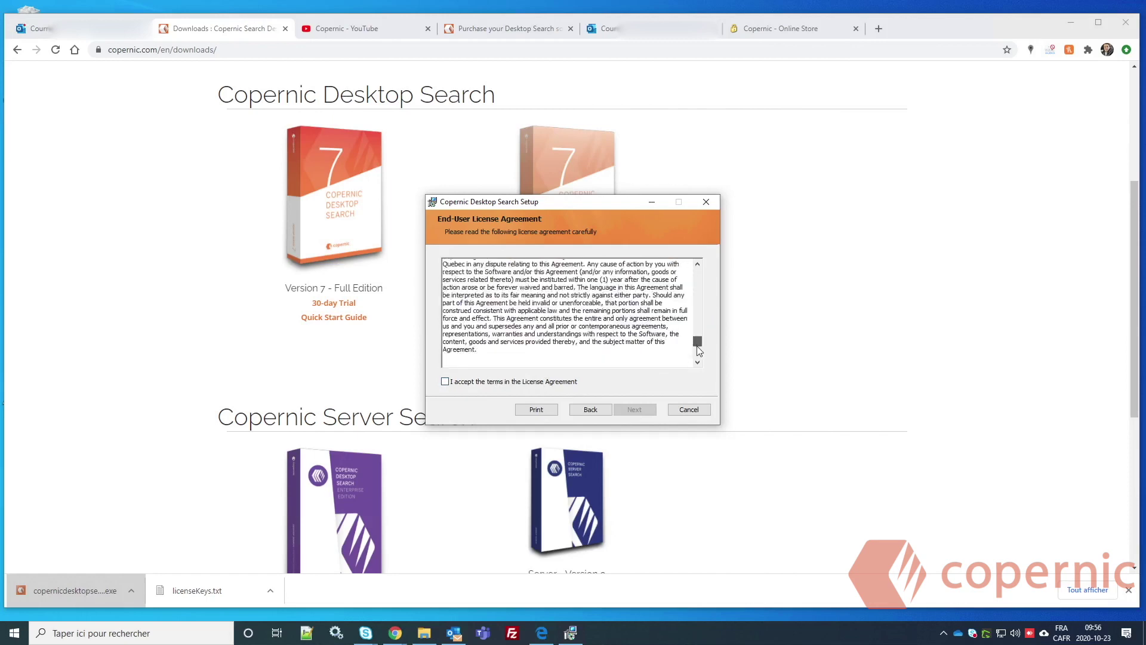
{"action": "left_click", "coordinate": [469, 384]}
{"action": "left_click", "coordinate": [627, 409]}
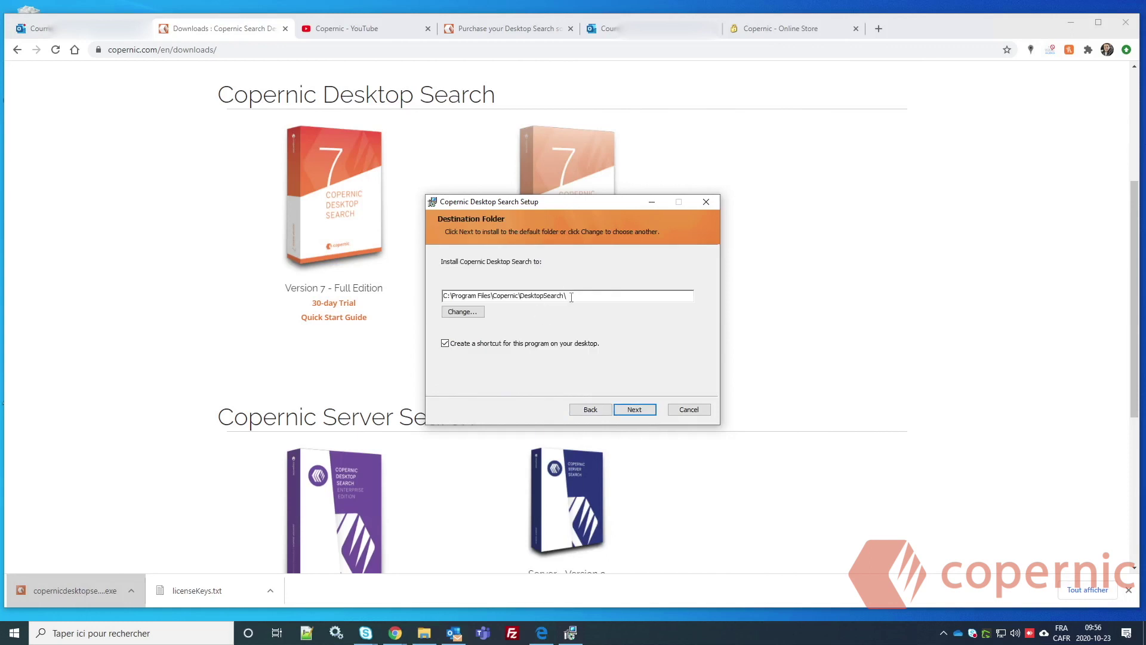
{"action": "left_click_drag", "start_coordinate": [570, 295], "coordinate": [432, 297]}
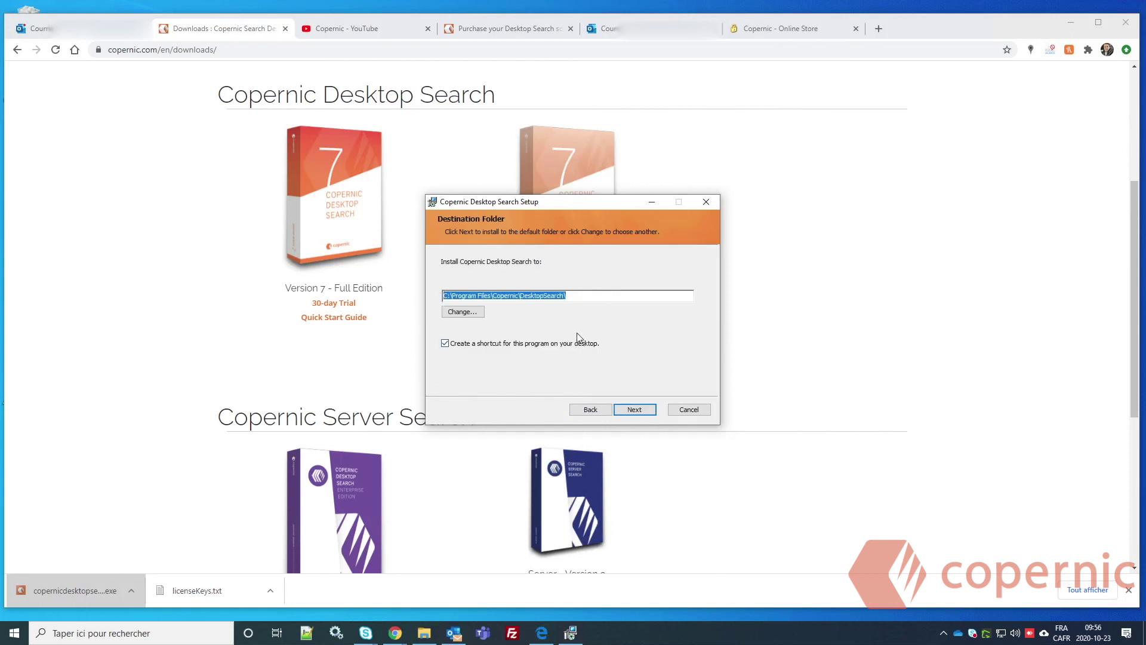
{"action": "left_click", "coordinate": [639, 410]}
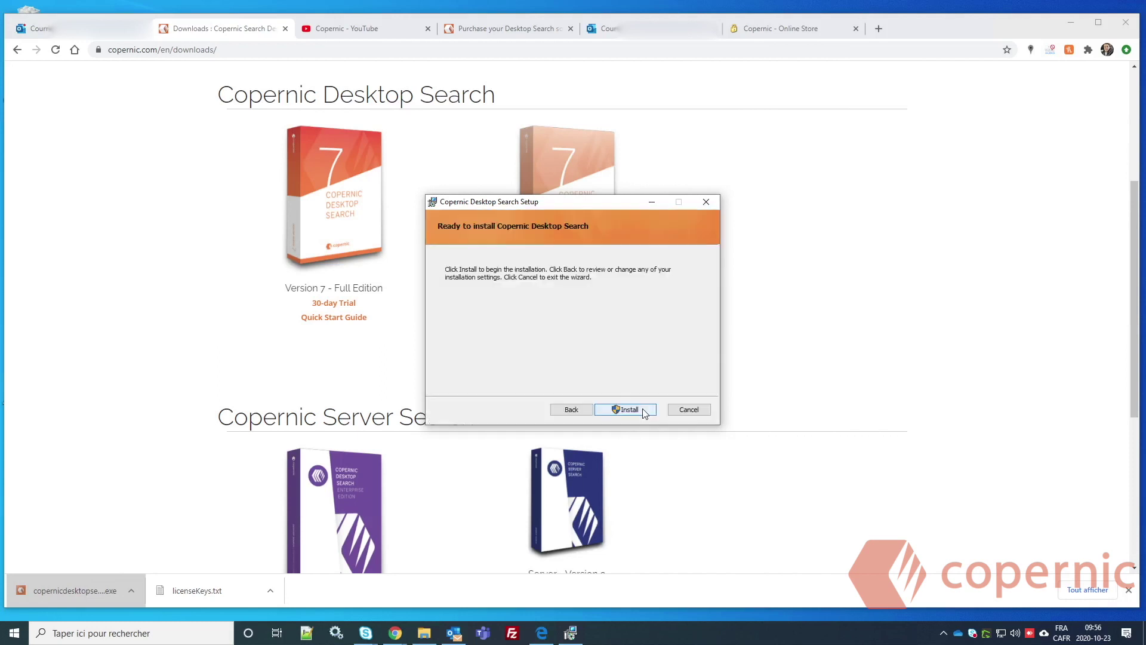
{"action": "left_click", "coordinate": [644, 411]}
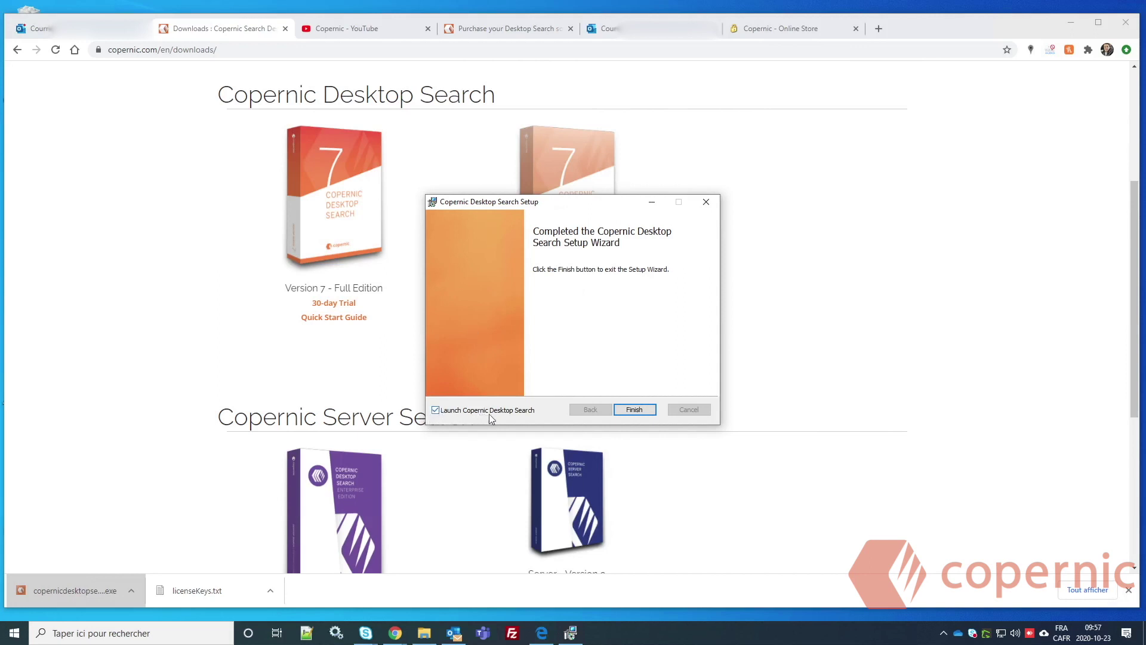
{"action": "left_click", "coordinate": [650, 412]}
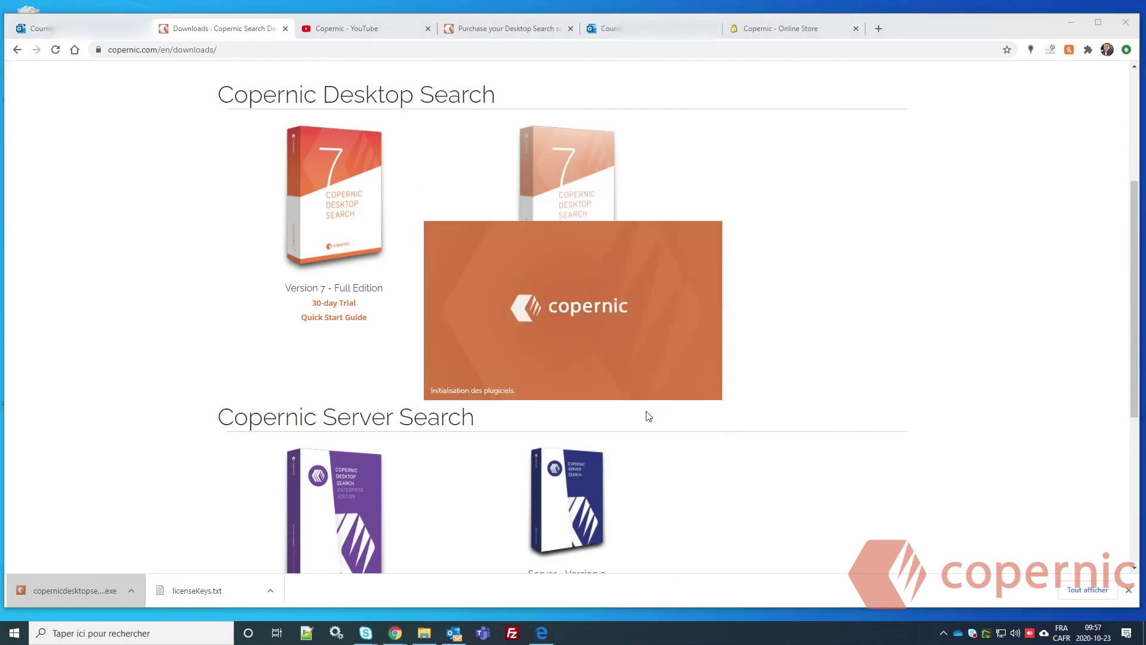